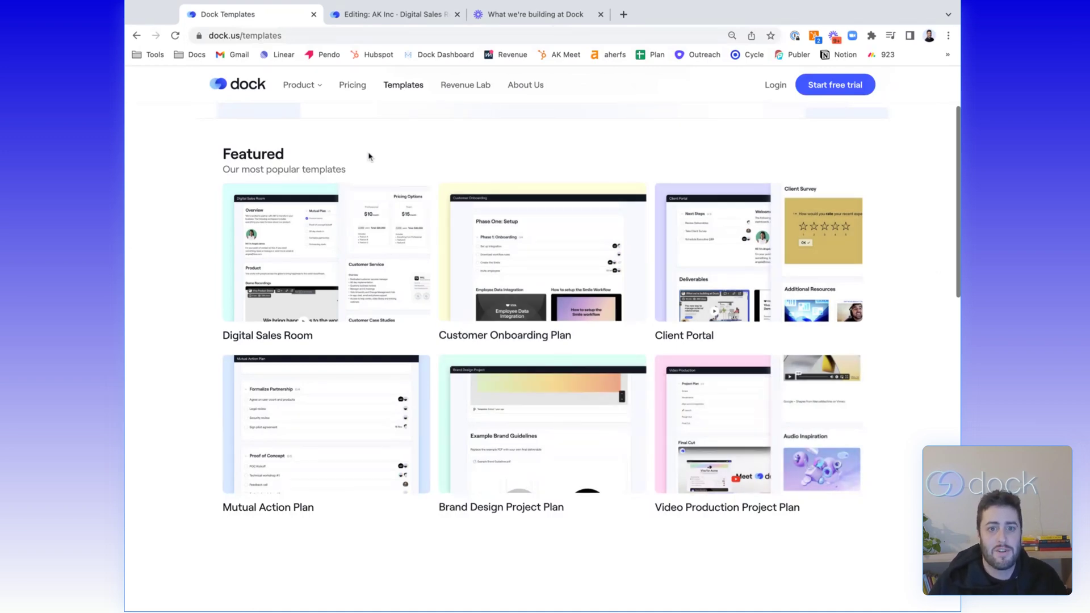
Switch to the 'Editing: AK Inc · Digital Sales Room' tab to edit the Digital Sales Room Example space
click(363, 14)
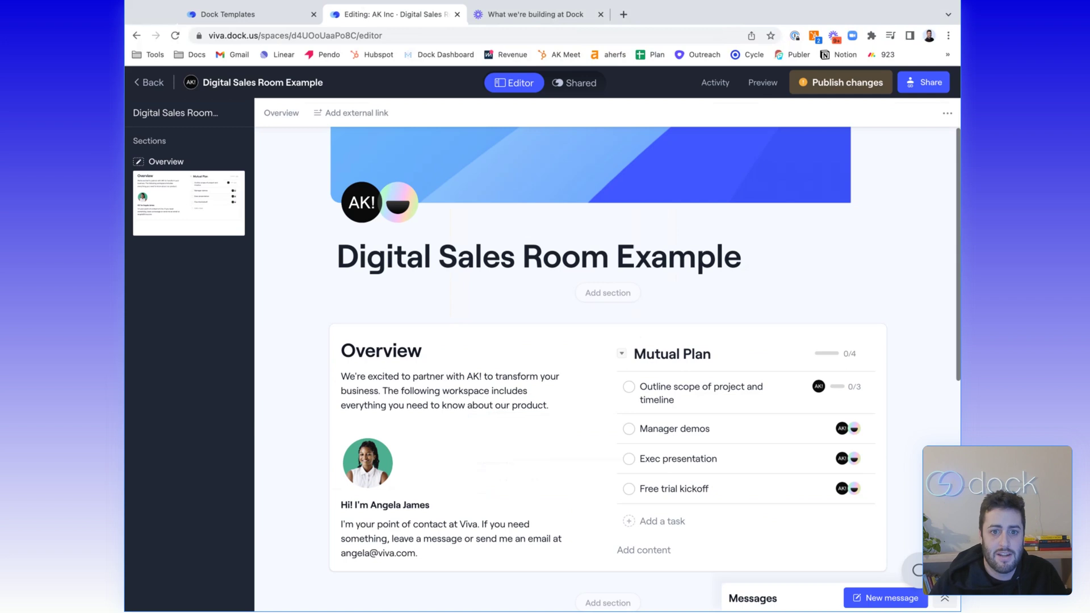
scroll(646, 367, down, 1)
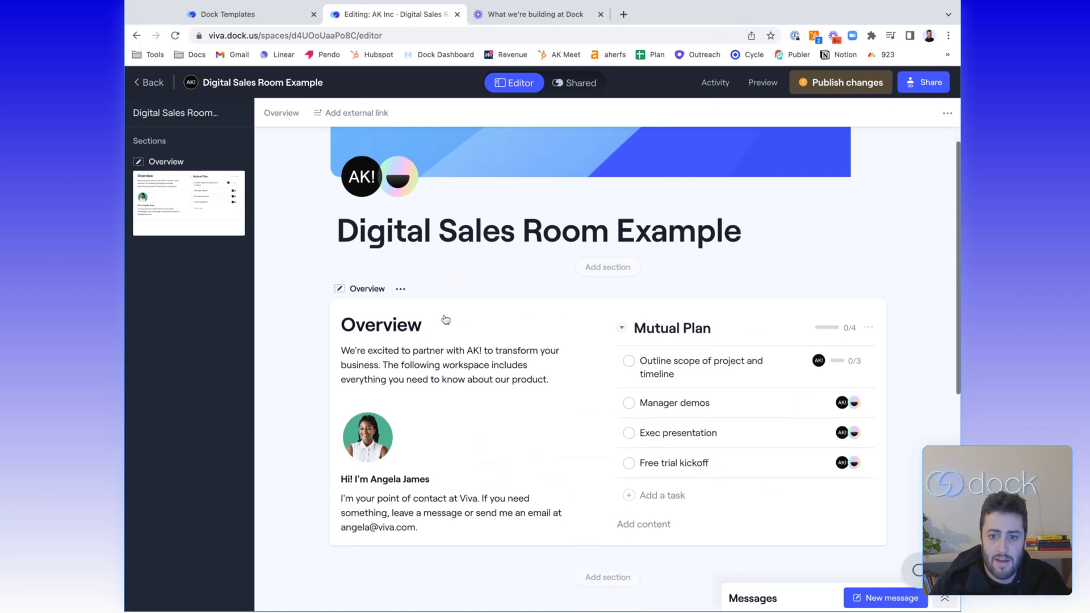
scroll(307, 324, down, 2)
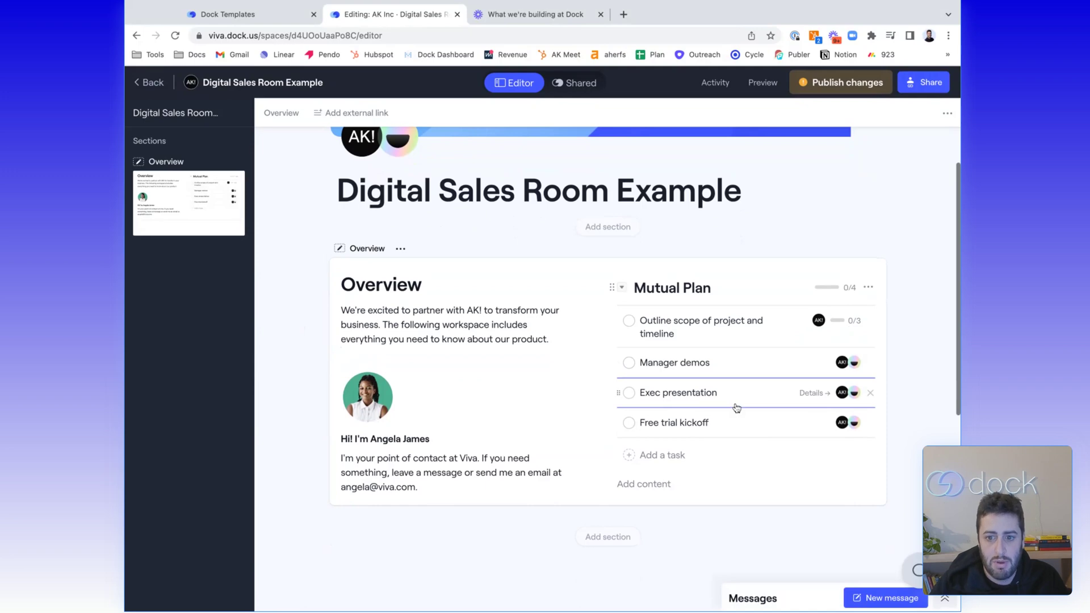
scroll(385, 284, down, 2)
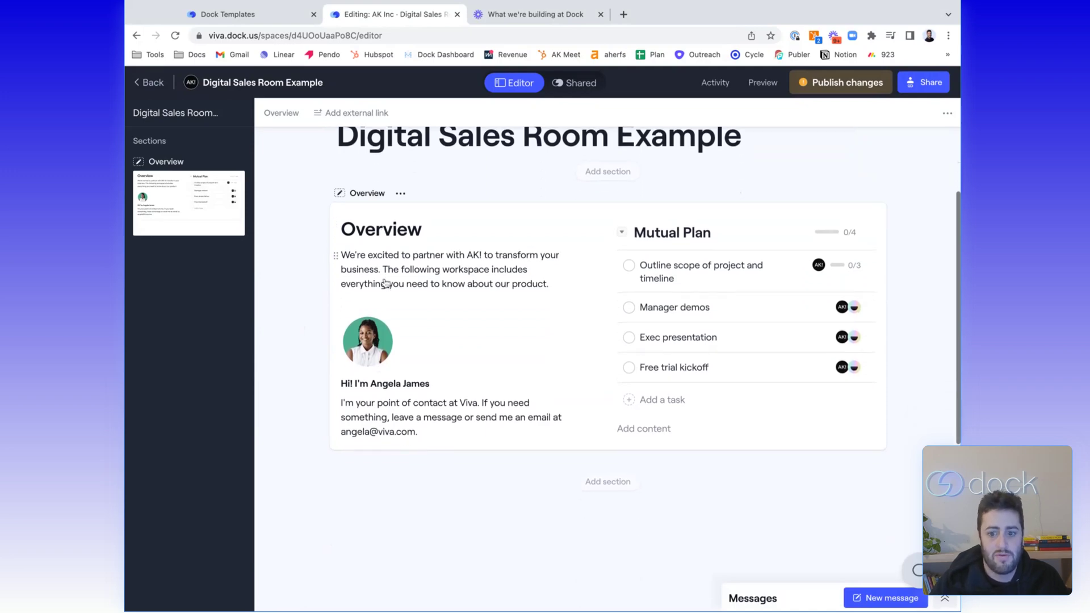
scroll(385, 284, down, 4)
Review the section templates, then add a Content '1 column' section below Overview
click(599, 379)
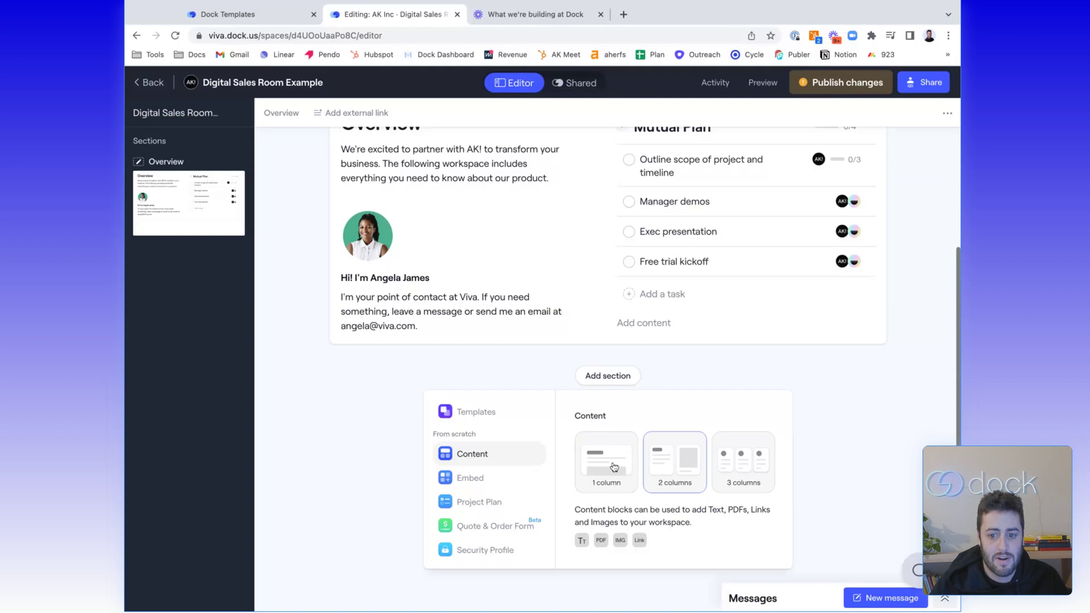
click(494, 418)
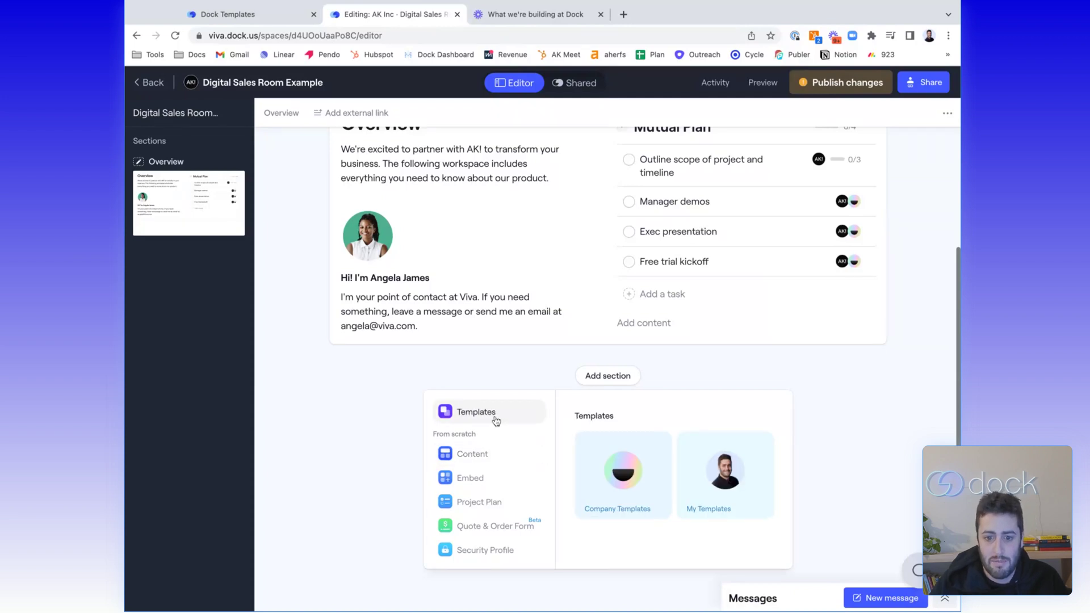
click(468, 483)
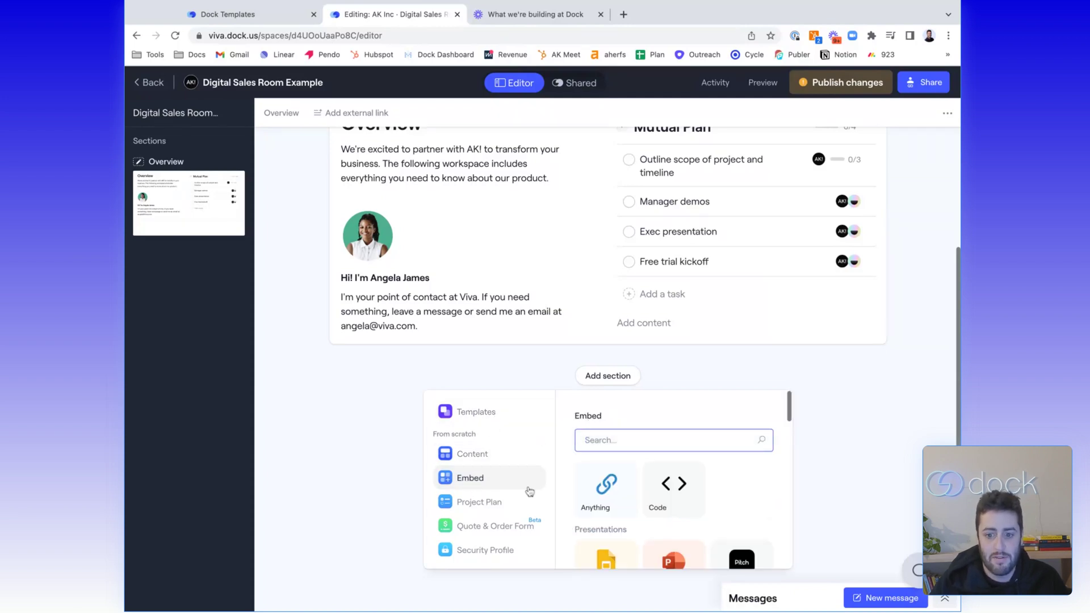
scroll(625, 499, down, 8)
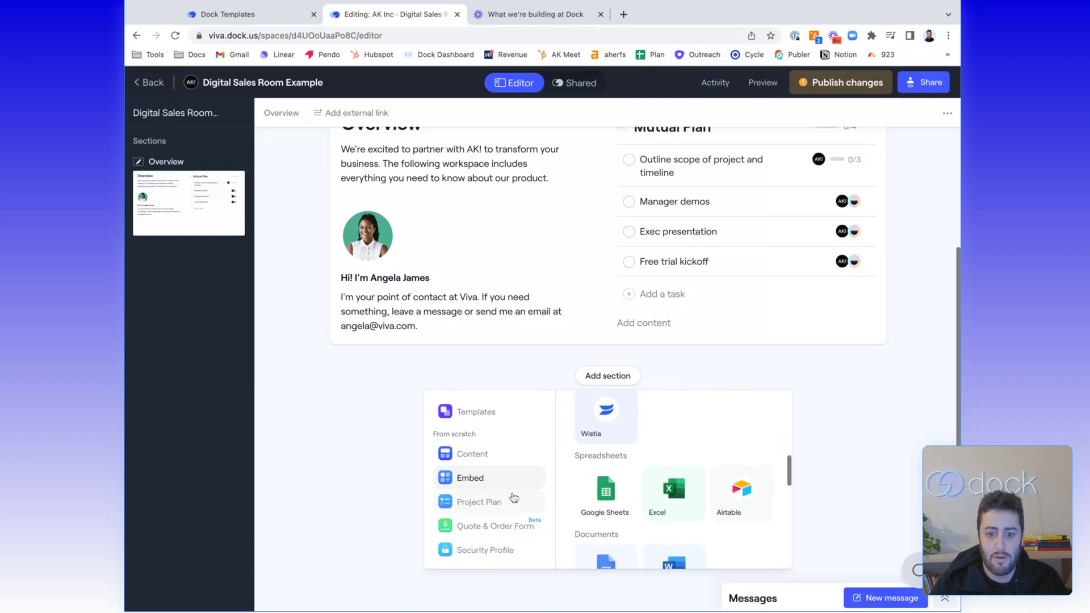
click(480, 502)
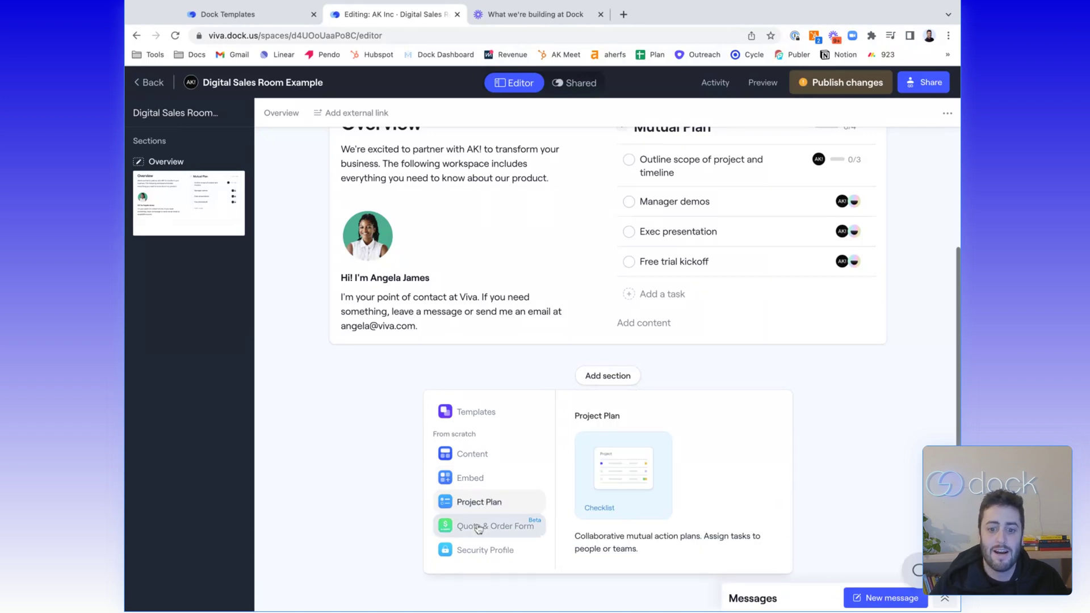
click(479, 527)
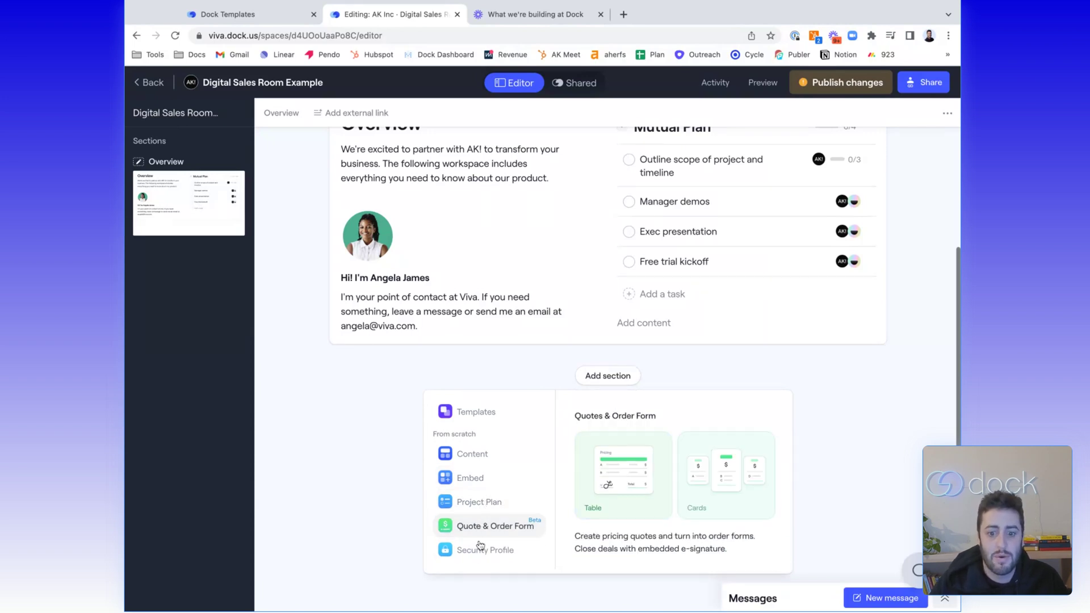
click(480, 552)
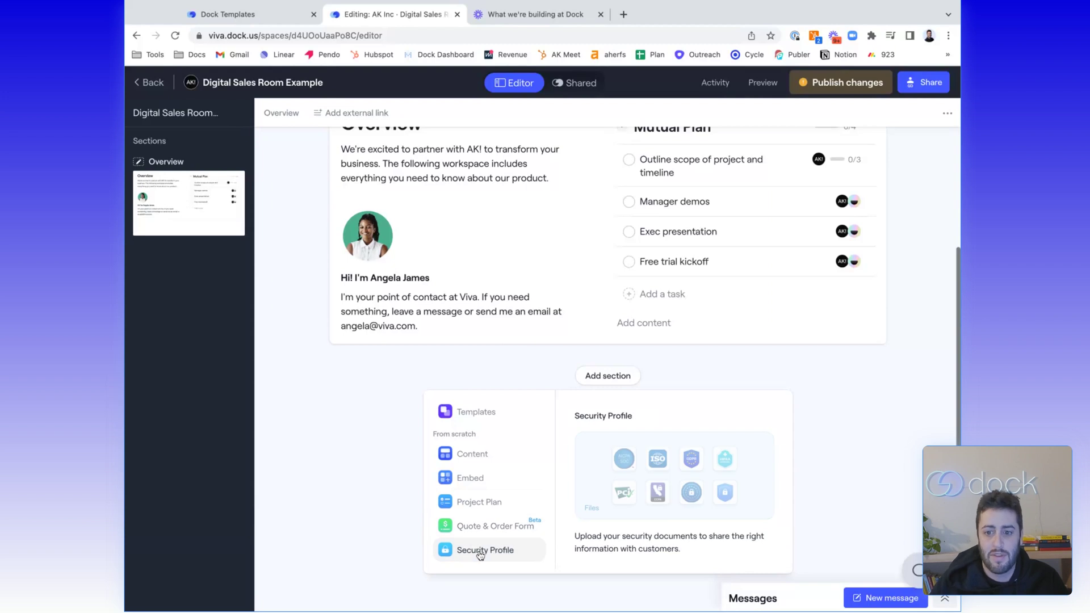
click(472, 457)
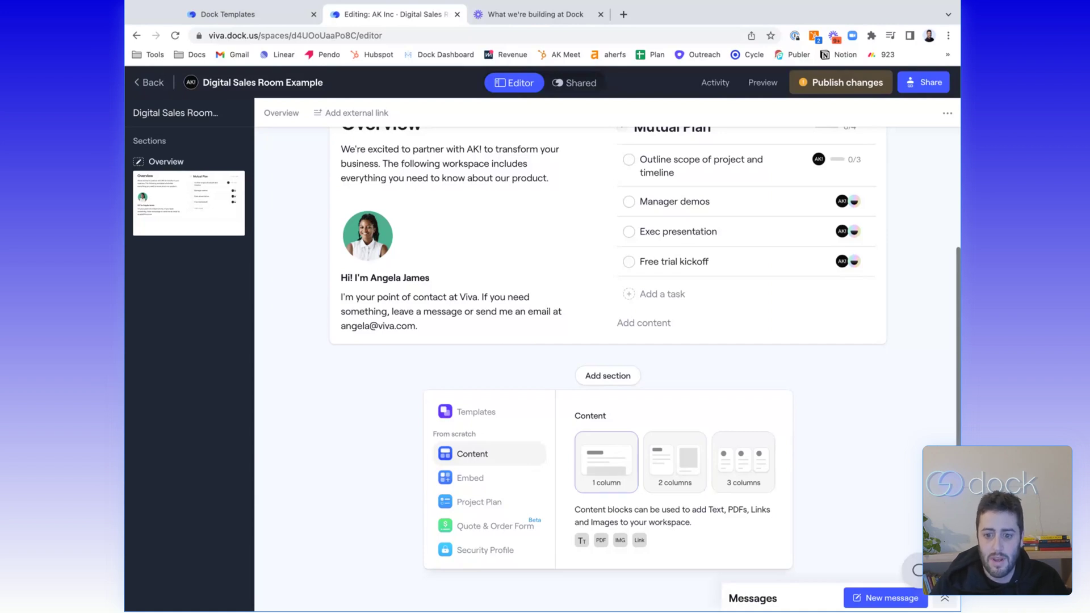
click(607, 461)
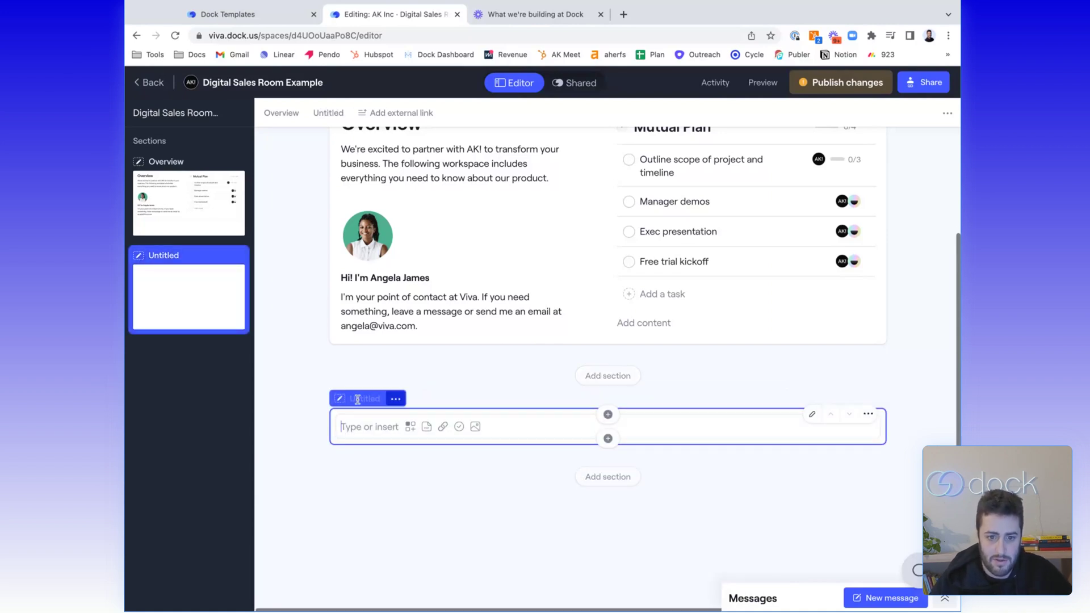
Rename the Untitled section to 'Our Products'
click(358, 399)
text(Our Products)
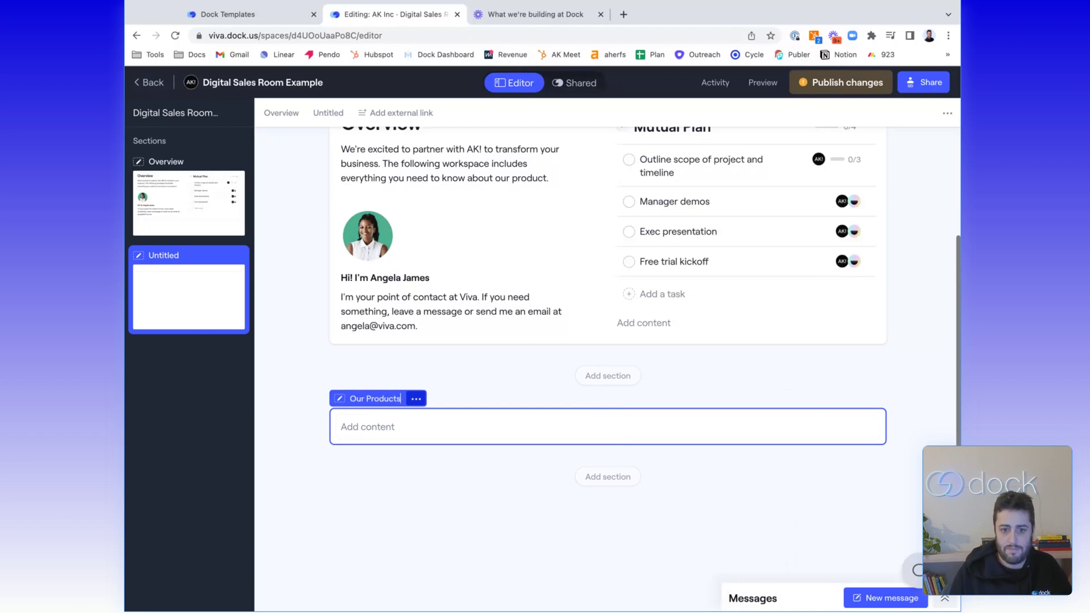
key(Return)
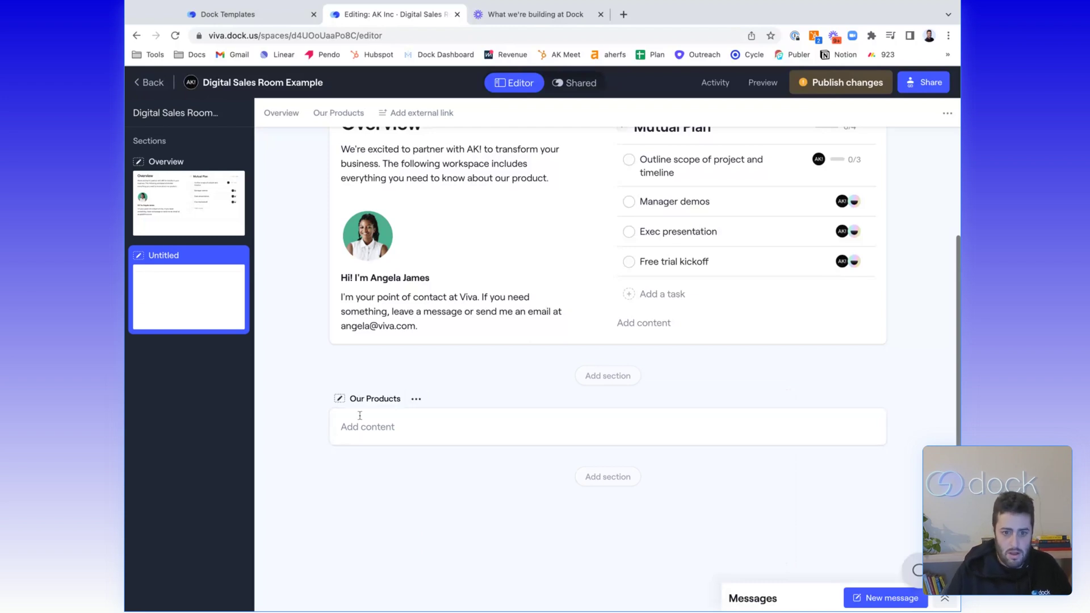
Add an H1 heading 'Meet Dock' with a file upload block beneath it
click(366, 435)
text(Meet Dock)
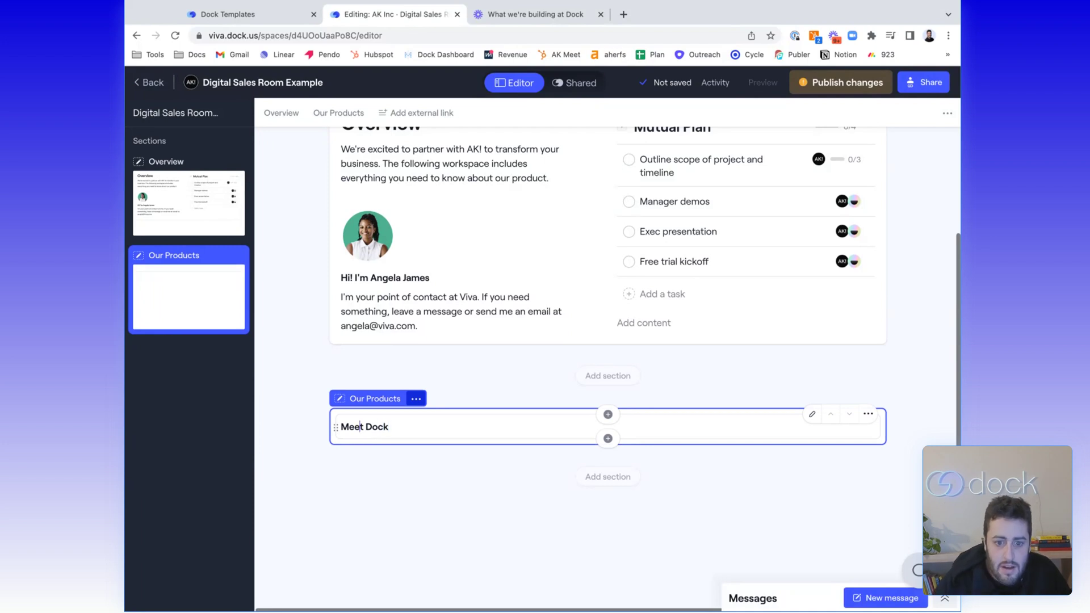
triple_click(363, 427)
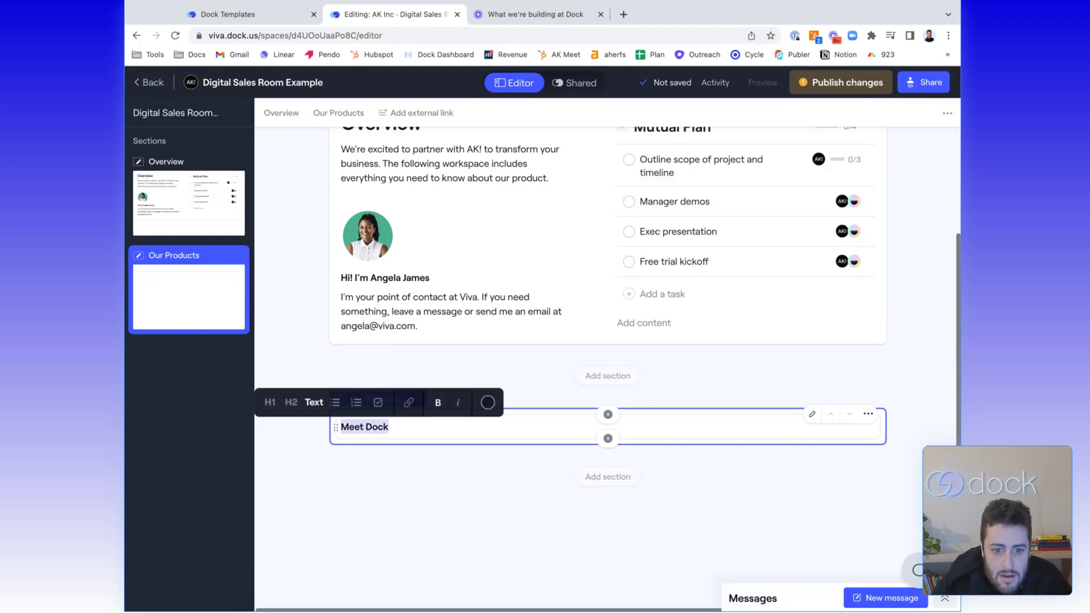
click(280, 402)
click(438, 434)
key(Return)
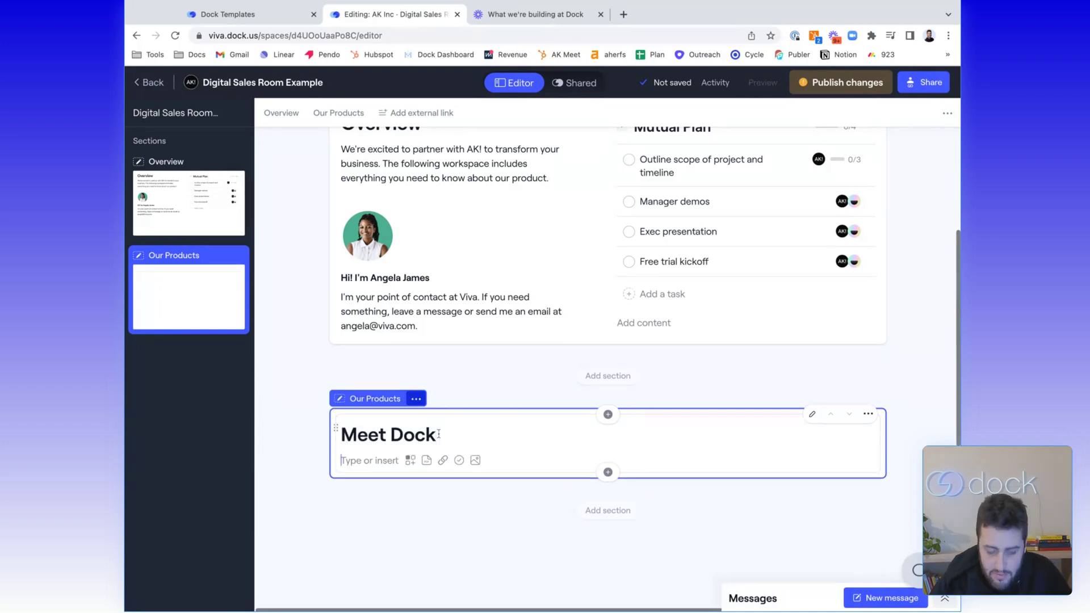
click(432, 459)
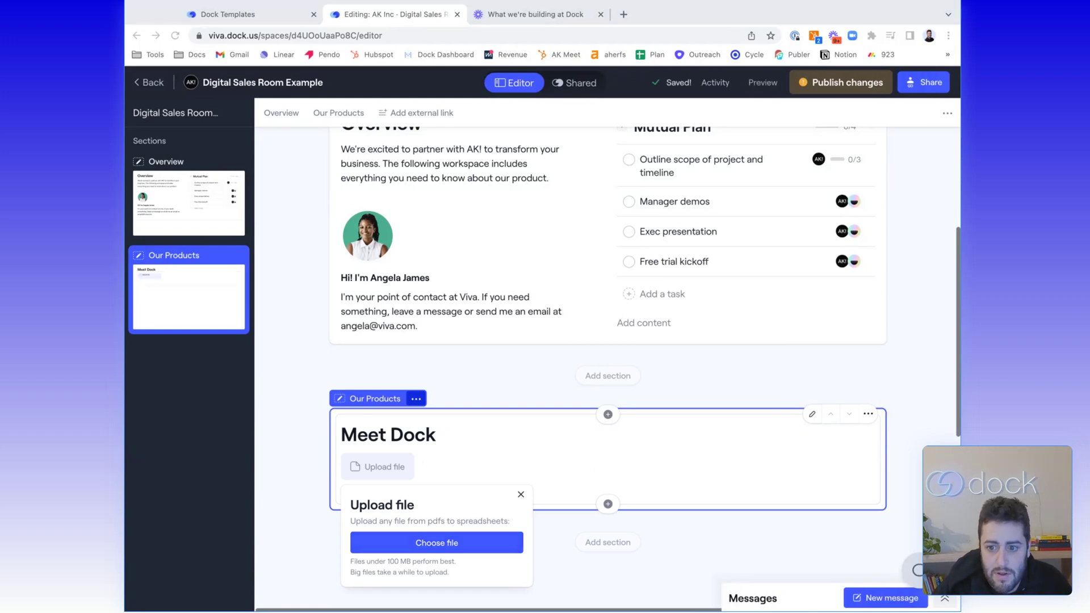
Upload 'Dock - Revenue Enablement Customers Love (2).pdf' under the Meet Dock heading
key(Return)
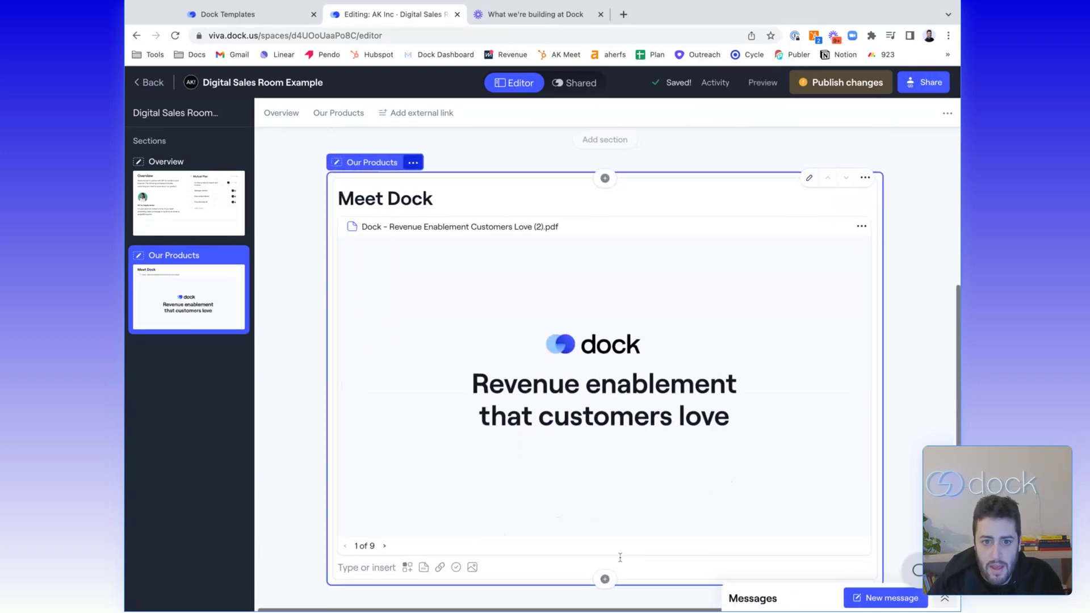
scroll(625, 559, down, 2)
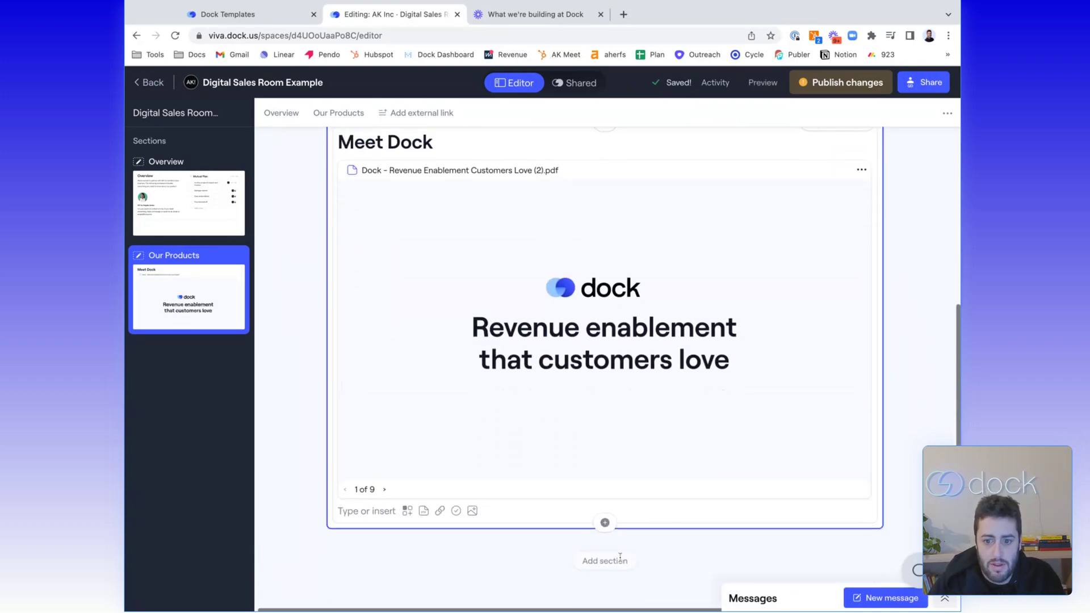
click(605, 524)
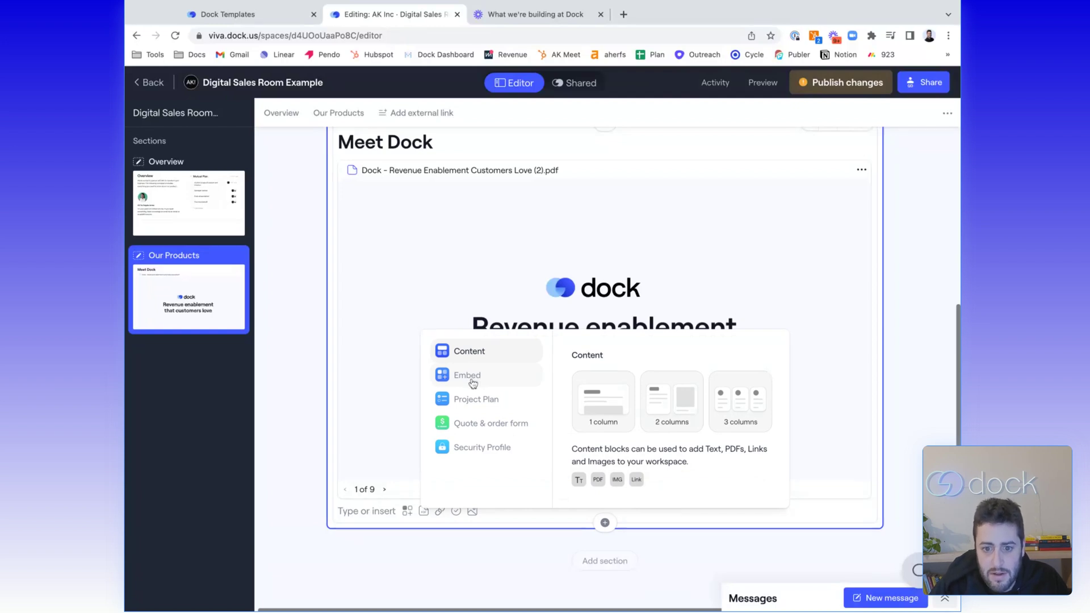
Embed the Loom video by pasting its link into a new block below the PDF
click(472, 384)
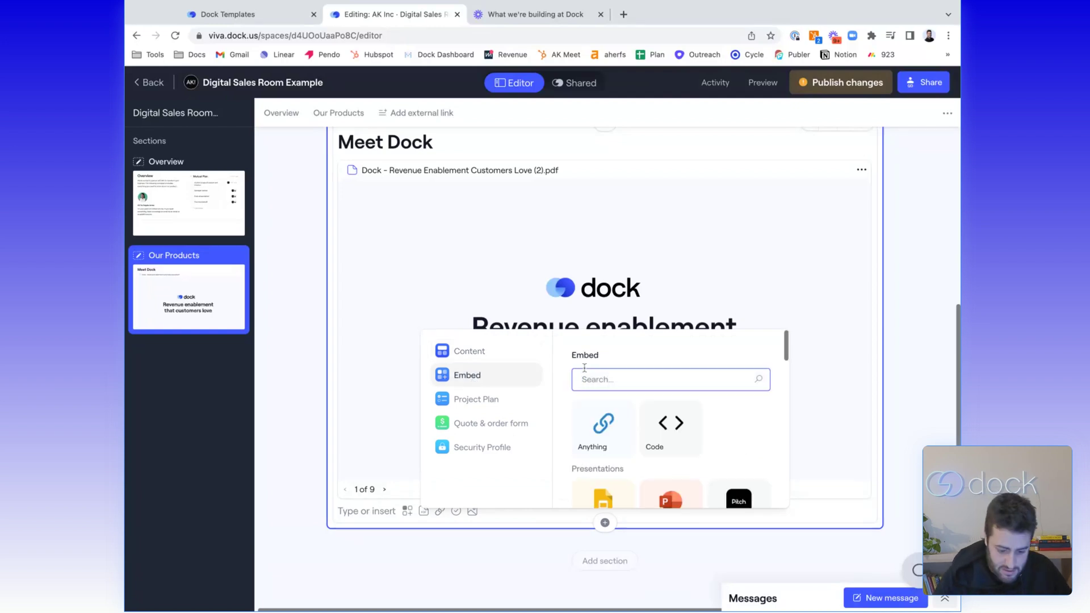
text(loom)
key(Return)
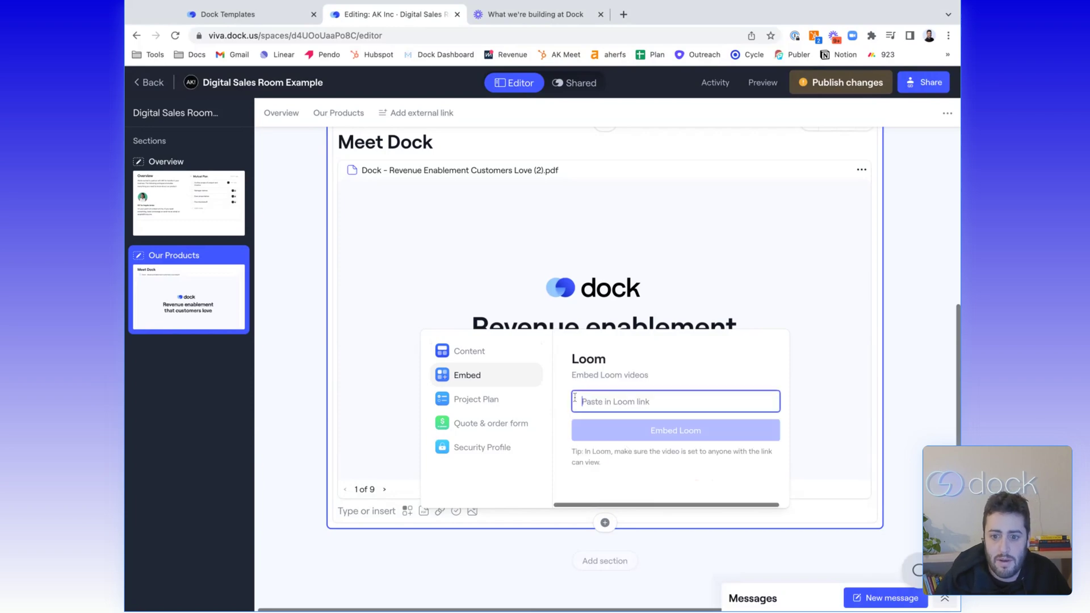
click(523, 14)
click(418, 16)
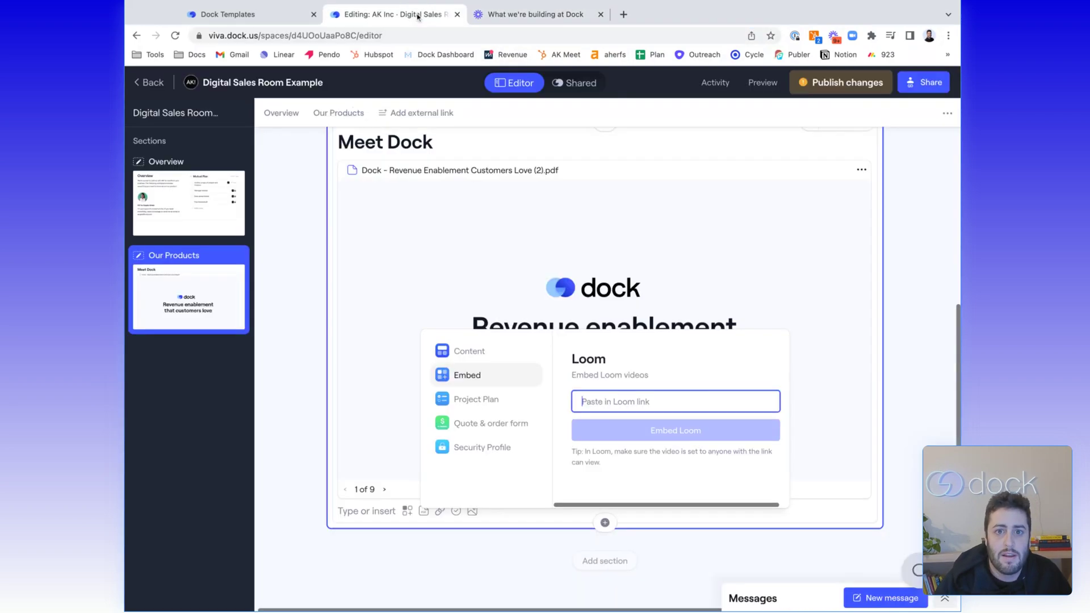
click(696, 403)
key(ctrl+v)
click(659, 434)
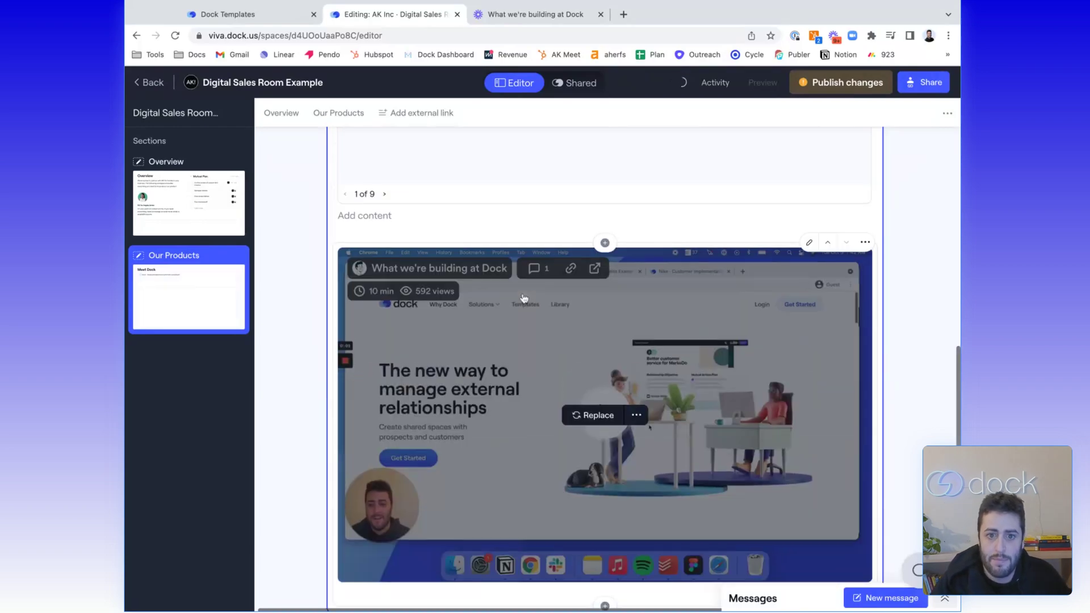
Move the 'What we're building at Dock' video above the Meet Dock PDF
scroll(524, 298, up, 5)
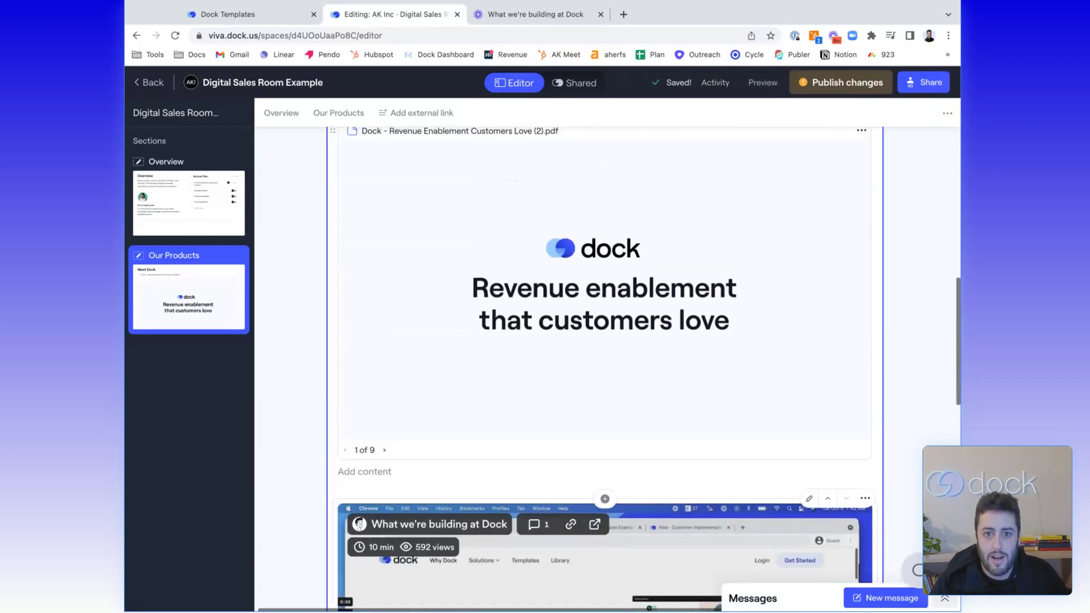
scroll(604, 364, up, 1)
scroll(545, 346, down, 3)
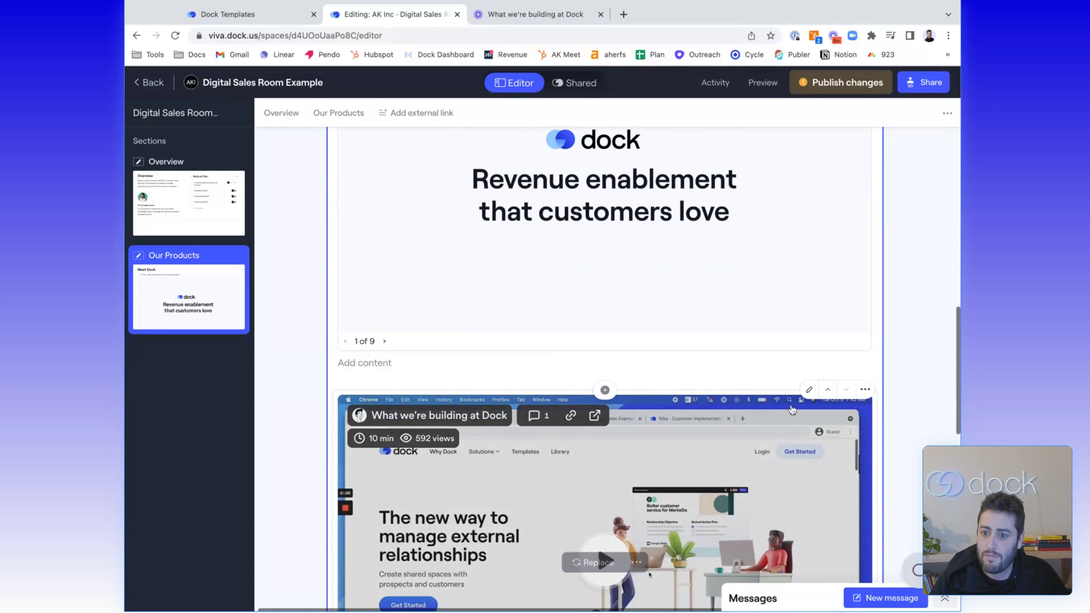
click(827, 390)
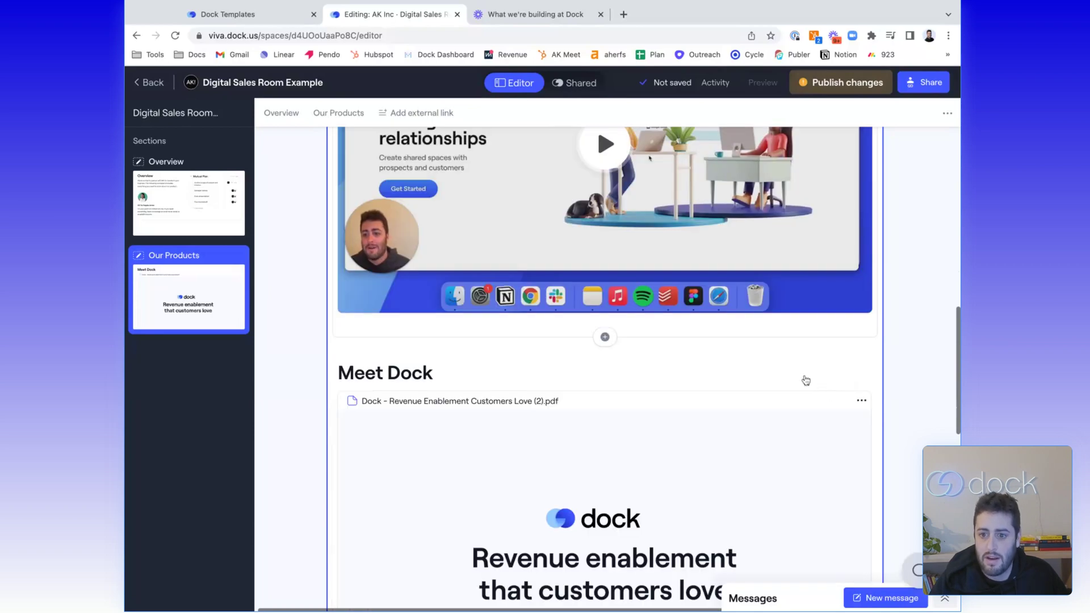
scroll(647, 299, up, 5)
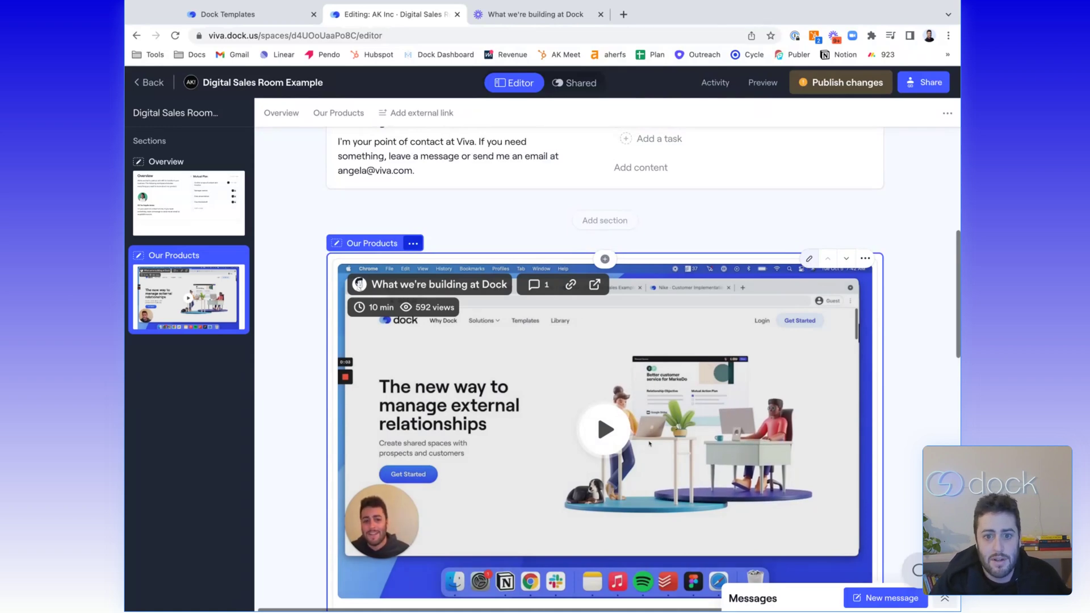
Split the video block into 2 columns and embed the Loom link in the right column
click(809, 258)
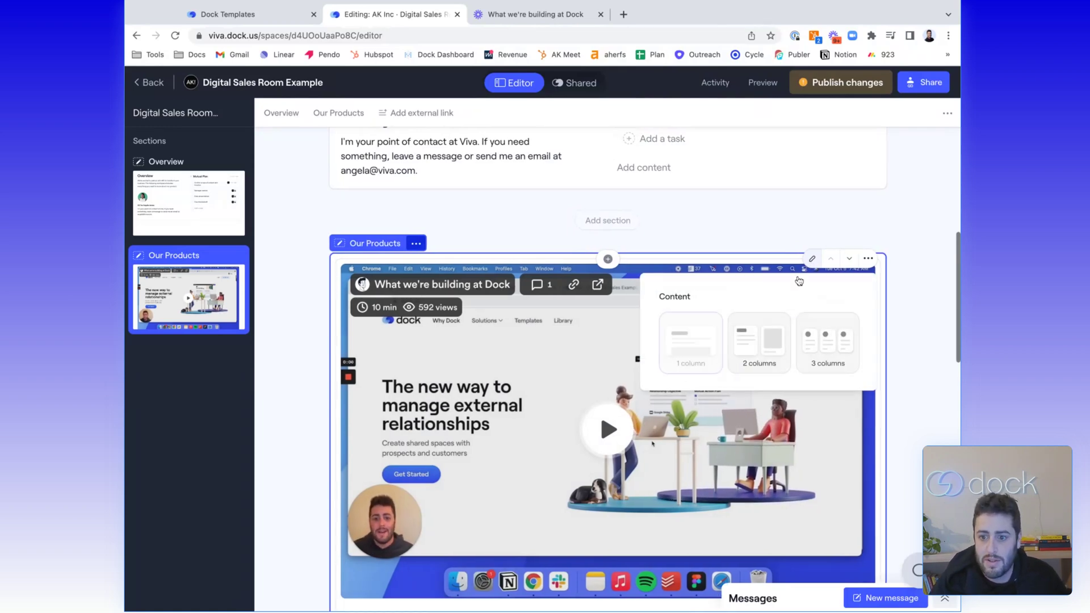
click(765, 334)
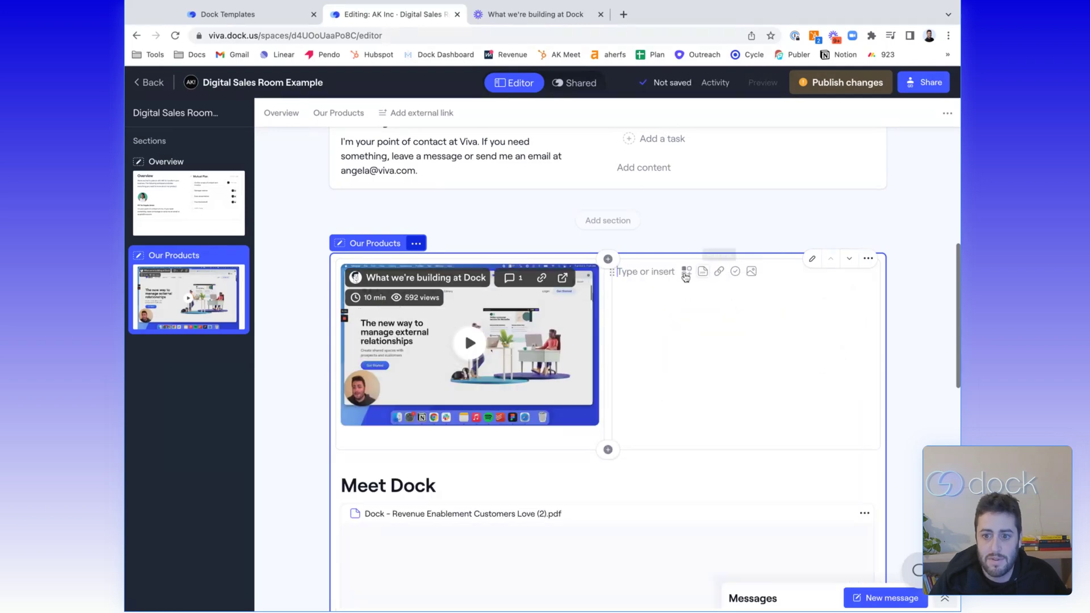
click(686, 272)
click(681, 368)
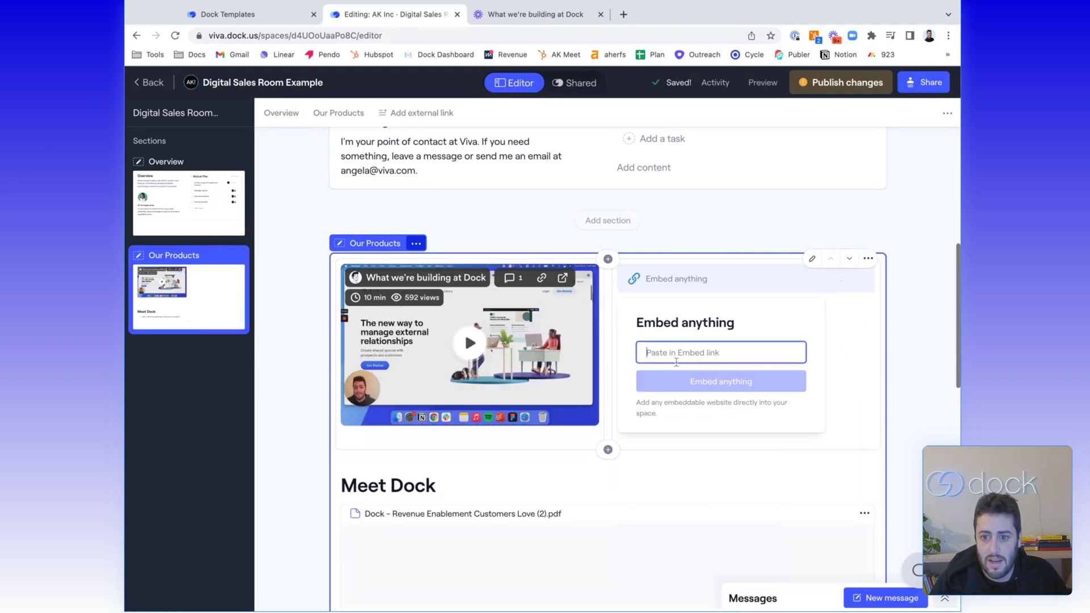
key(super+v)
click(700, 386)
Remove the videos block from the Our Products section
mouse_move(482, 354)
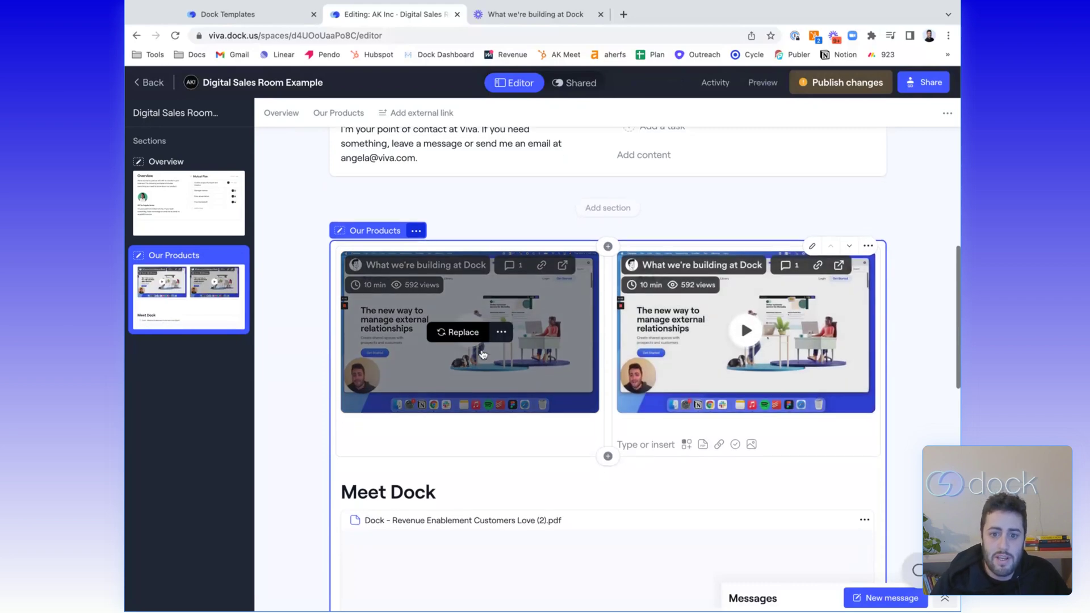
scroll(398, 369, down, 1)
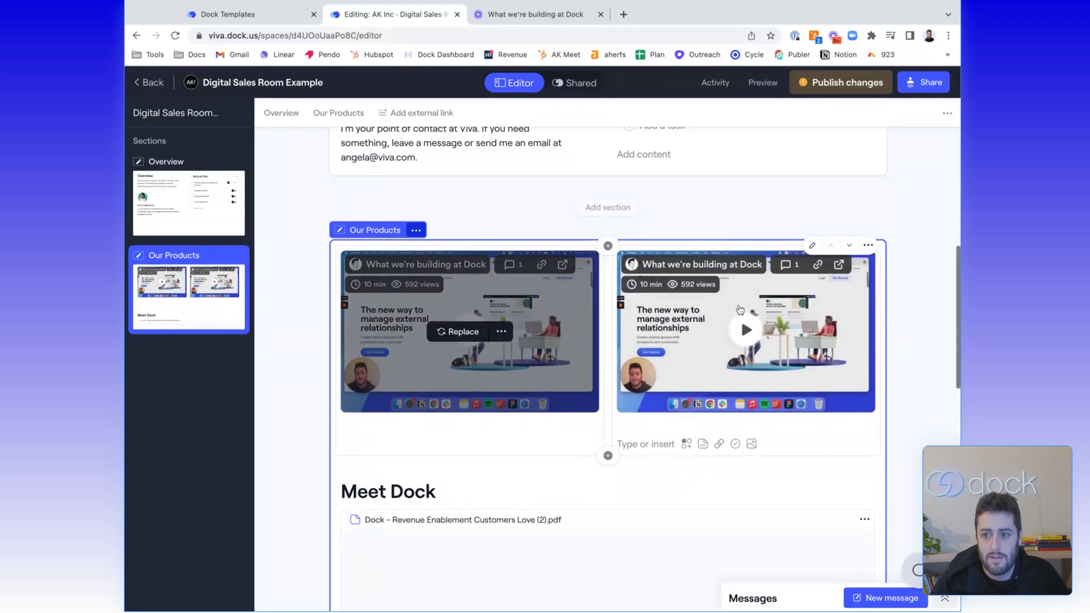
click(868, 245)
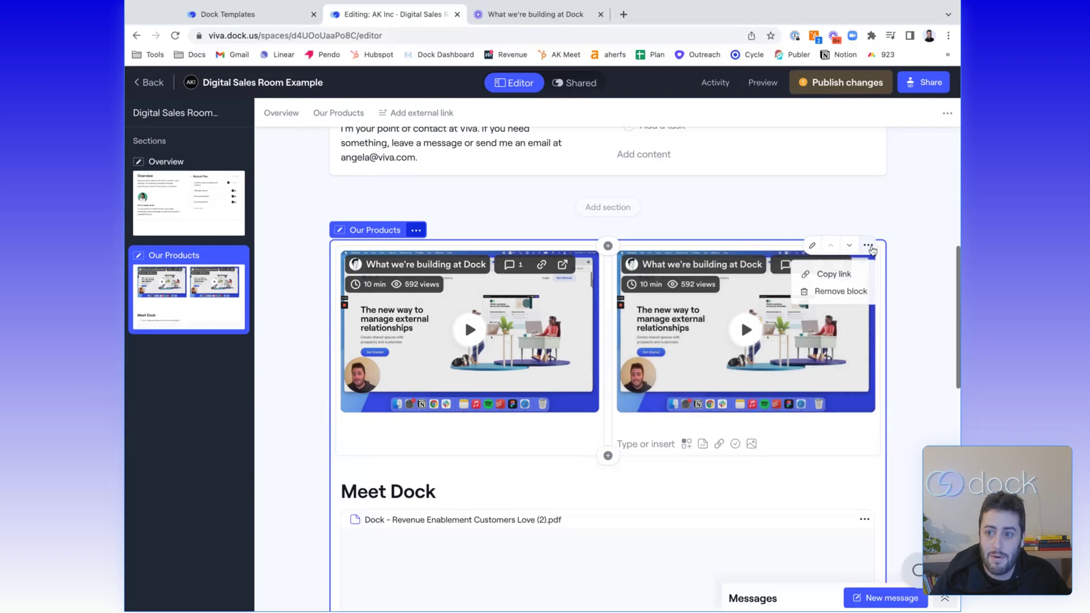
click(834, 293)
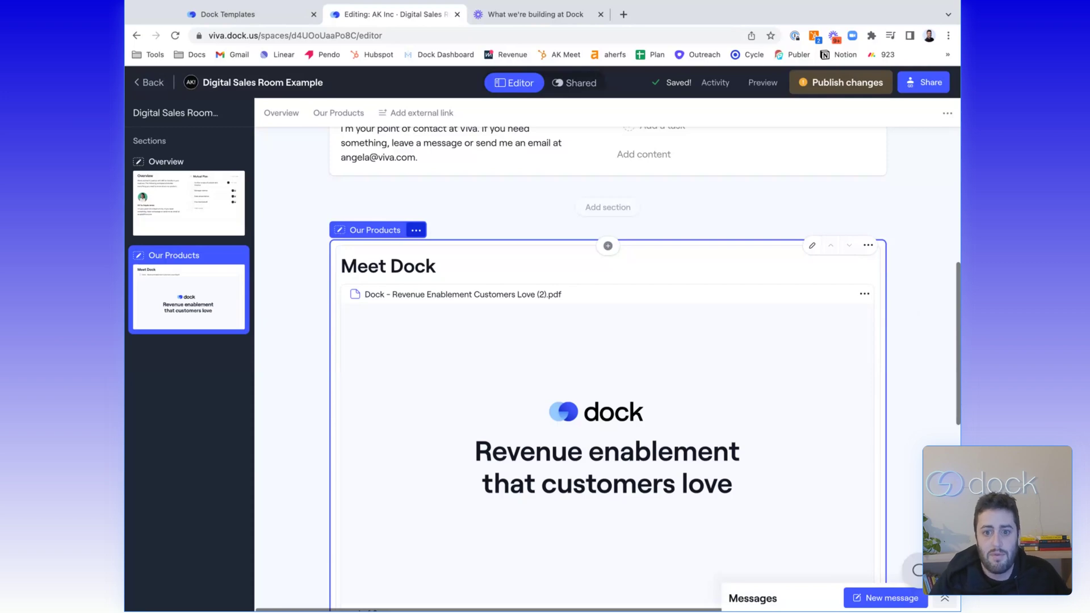
Add a Quote & Order Form table section headed 'Pricing Overview', then 'Pricing'
scroll(607, 341, down, 2)
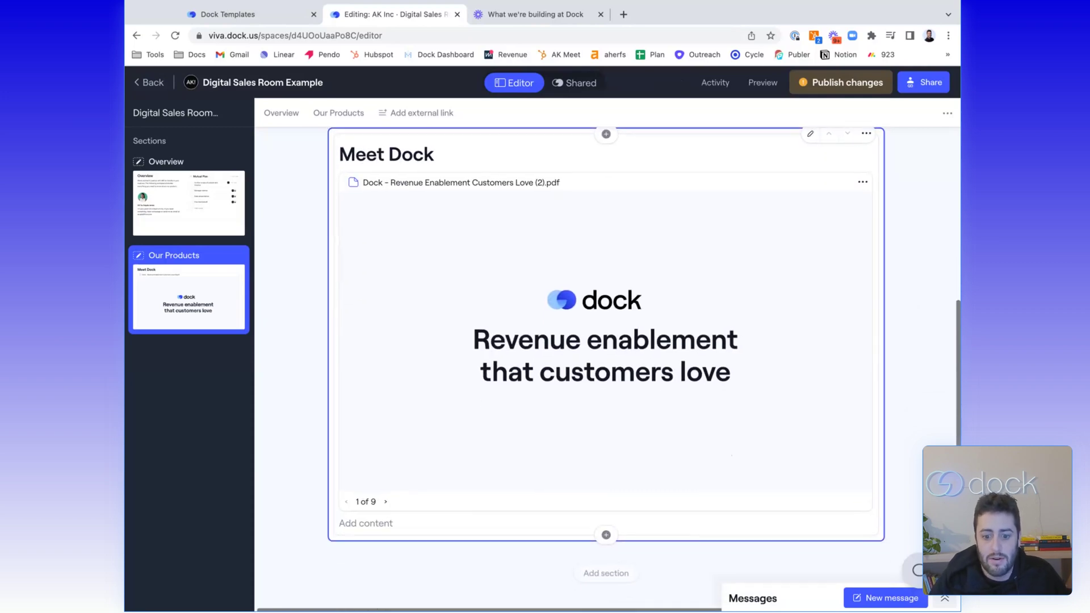
scroll(601, 341, down, 3)
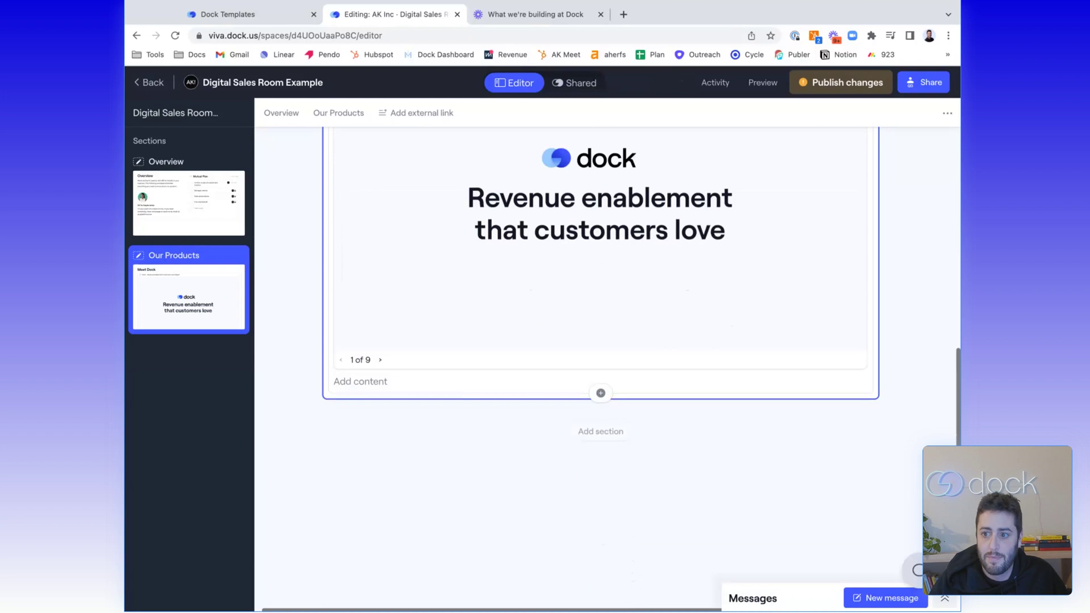
click(605, 370)
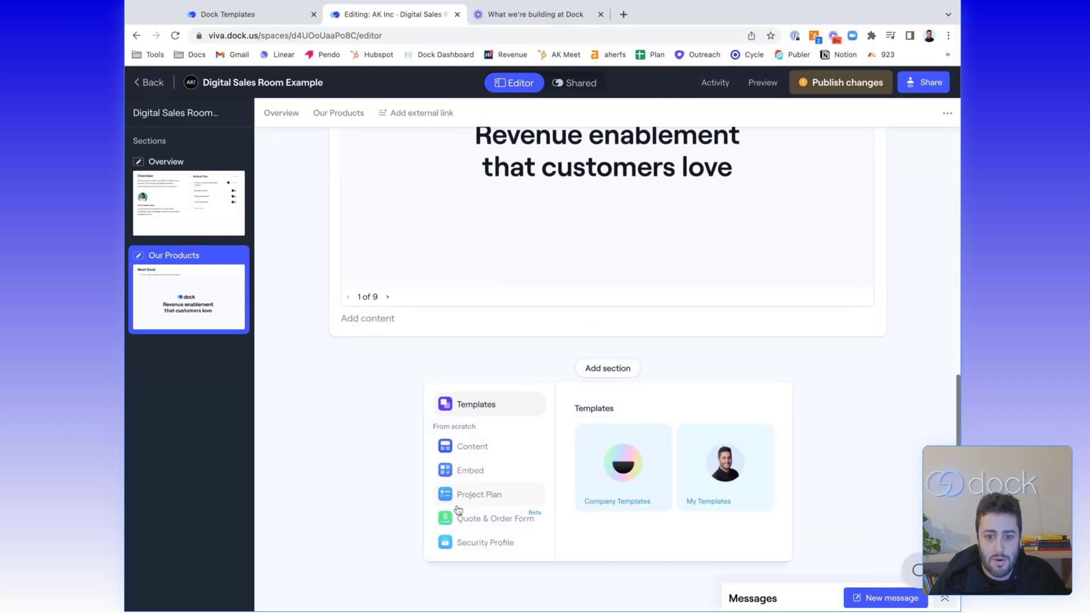
click(484, 518)
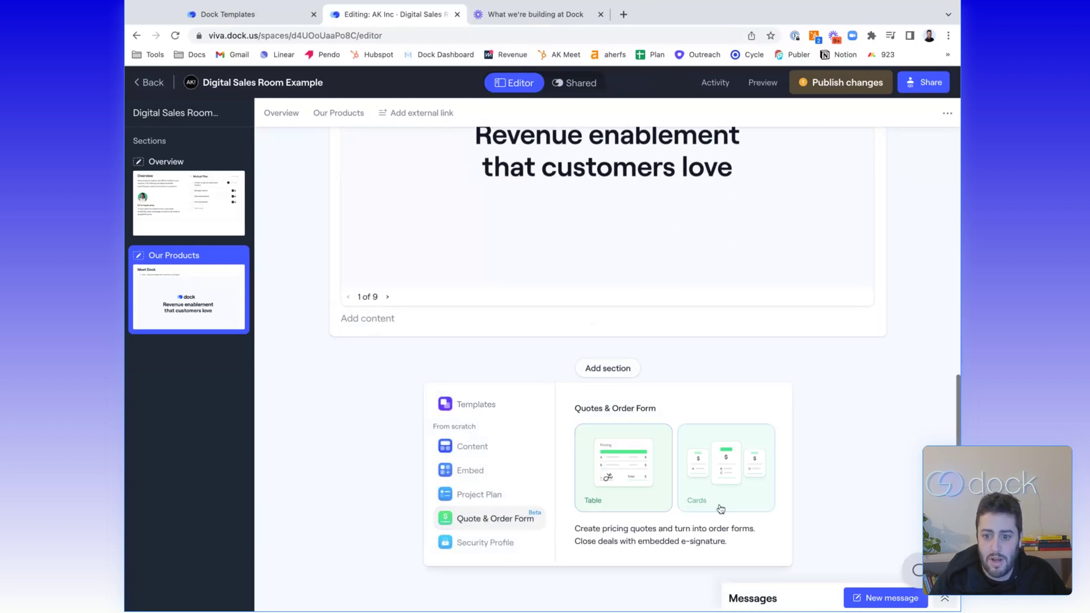
click(624, 487)
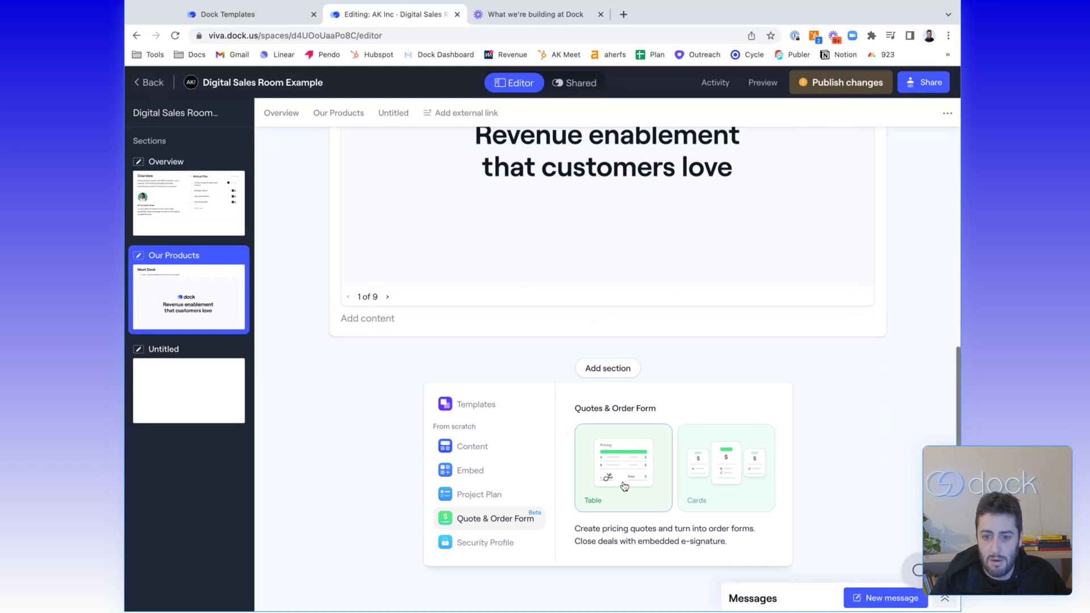
click(375, 434)
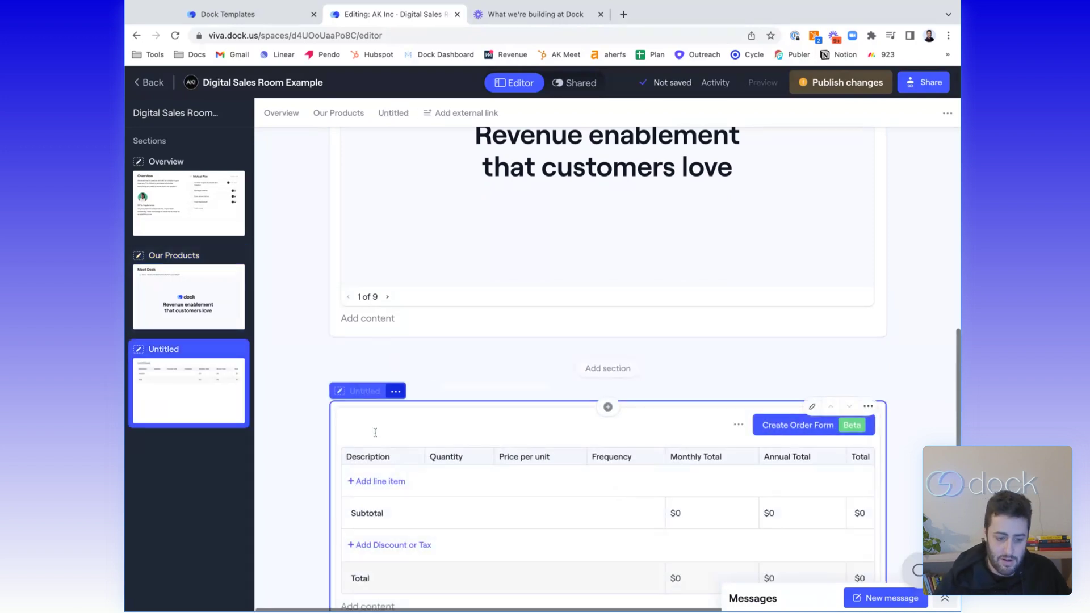
text(Pti)
key(BackSpace)
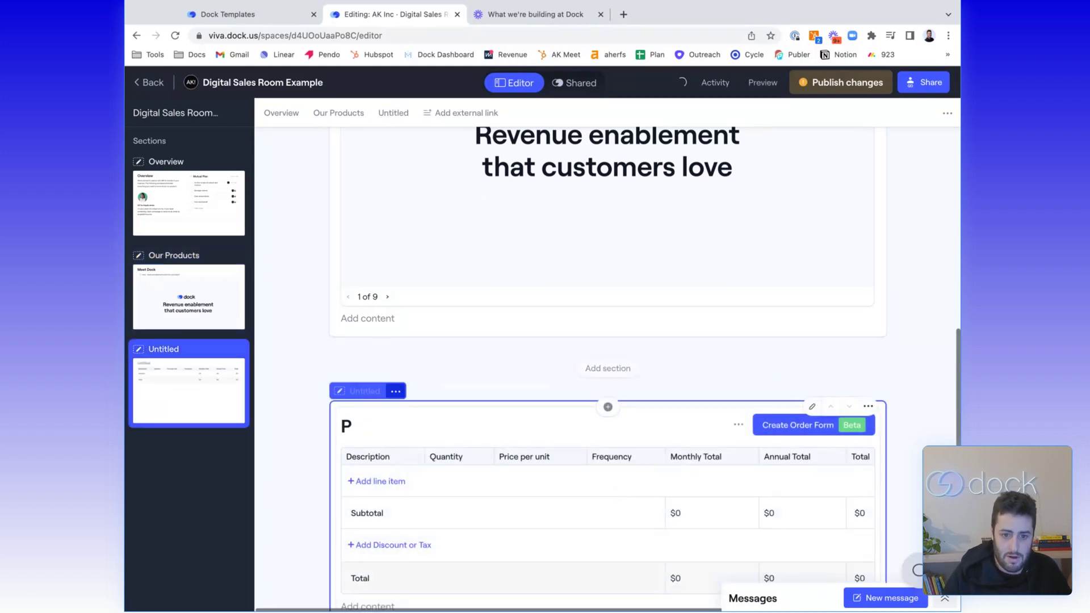
text(ricing Overview)
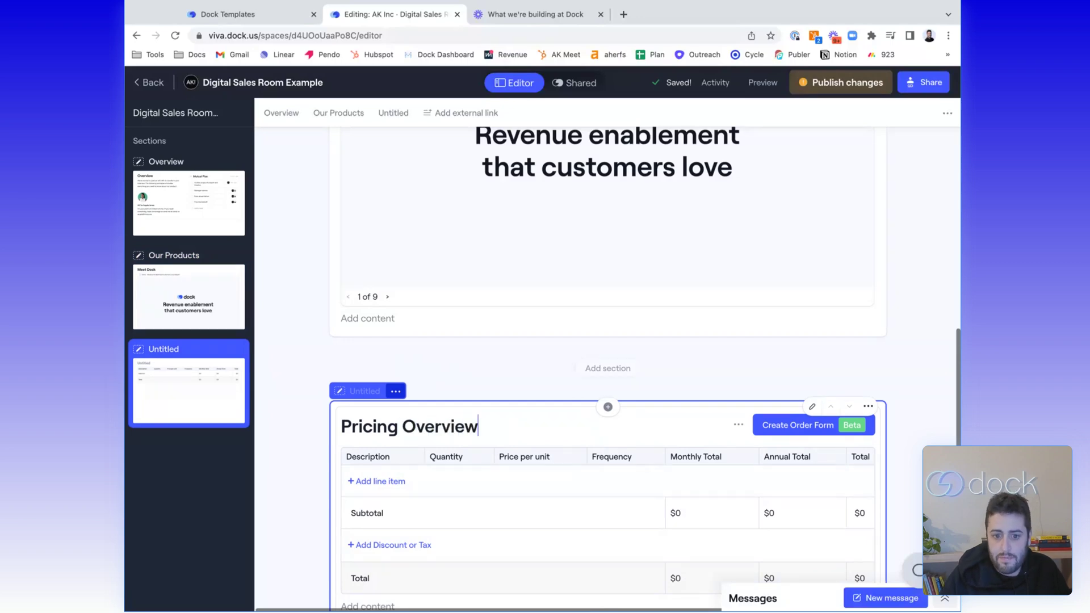
text(Pricing)
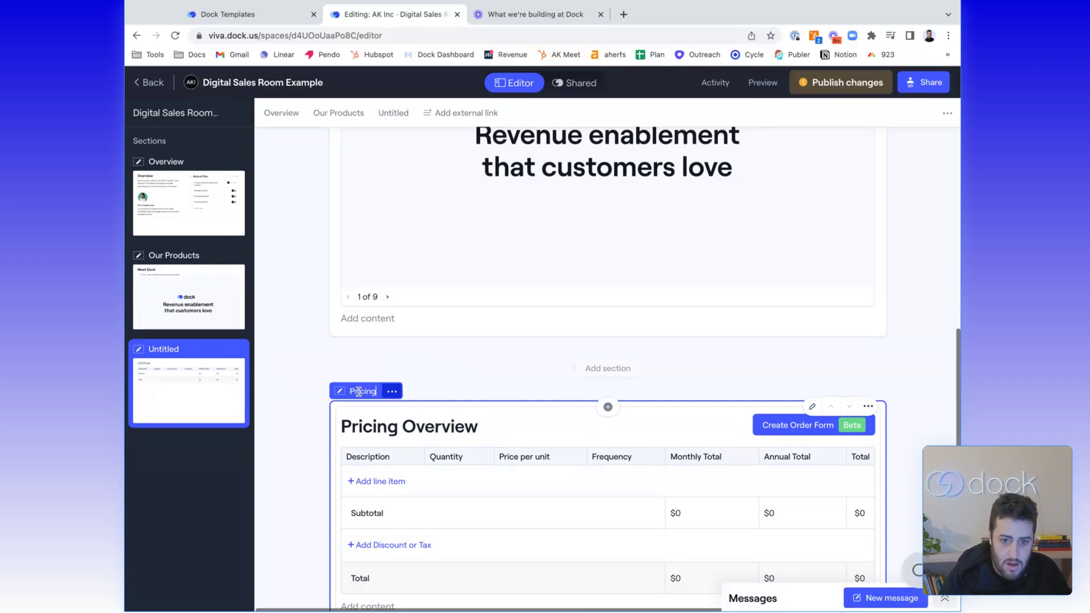
Add Performance + Goal from the product library as a line item with quantity 10
scroll(370, 381, down, 3)
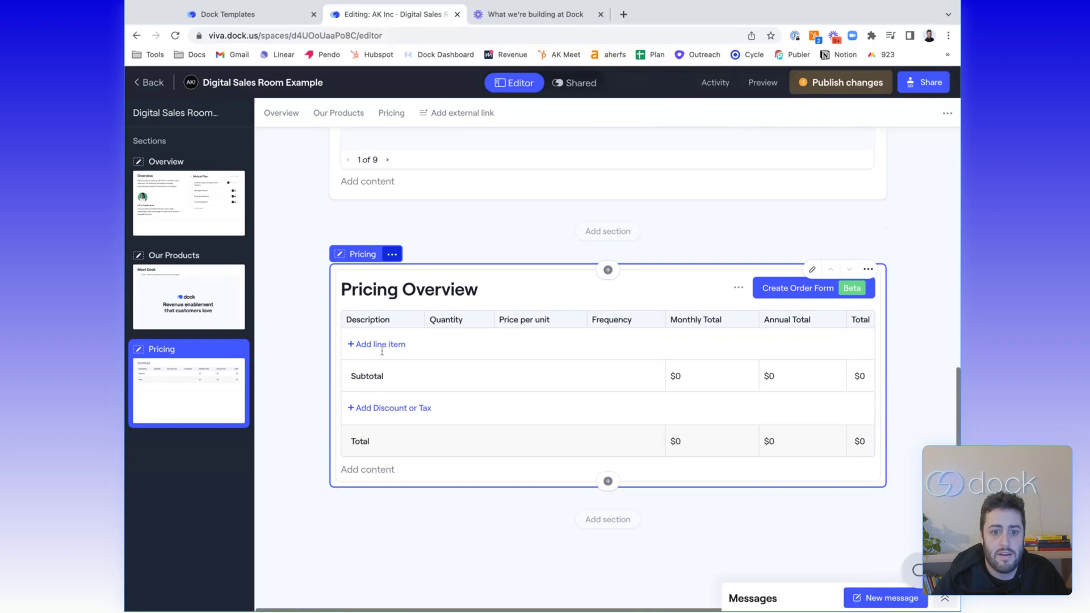
click(379, 351)
click(380, 370)
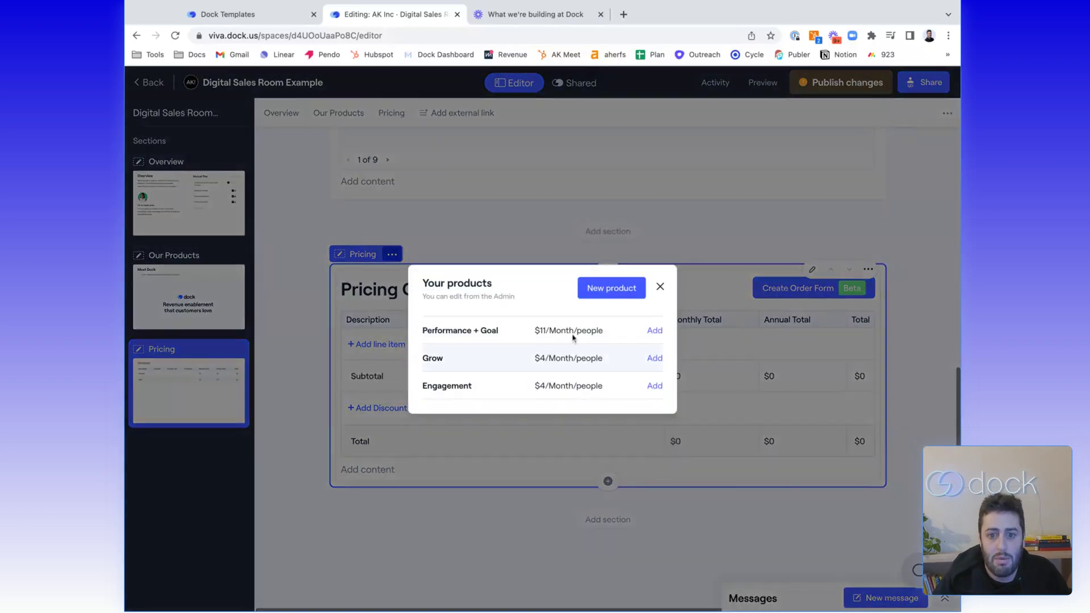
click(655, 331)
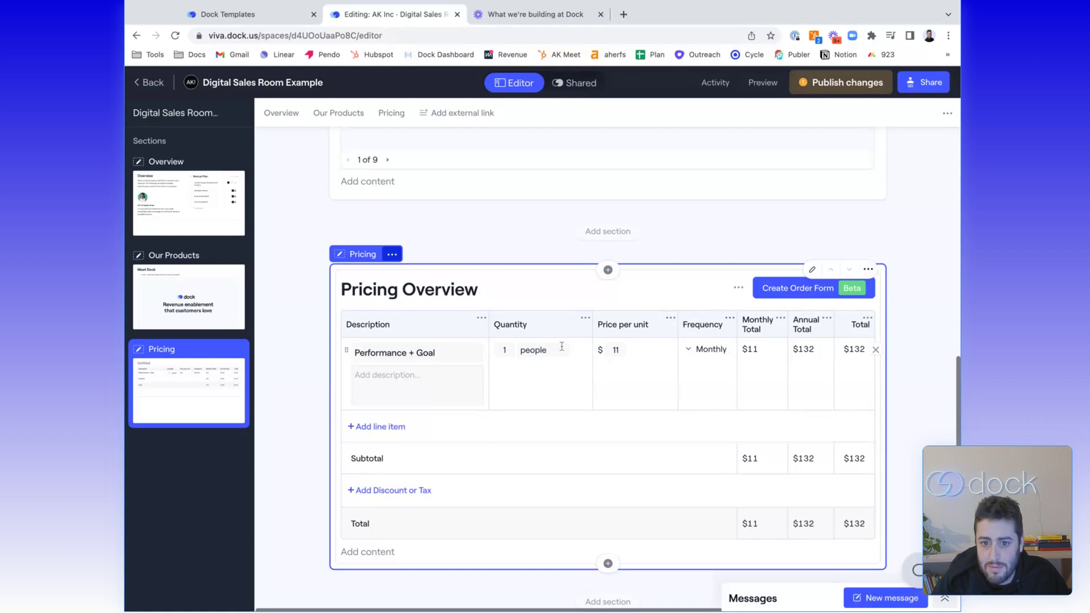
click(504, 350)
text(0)
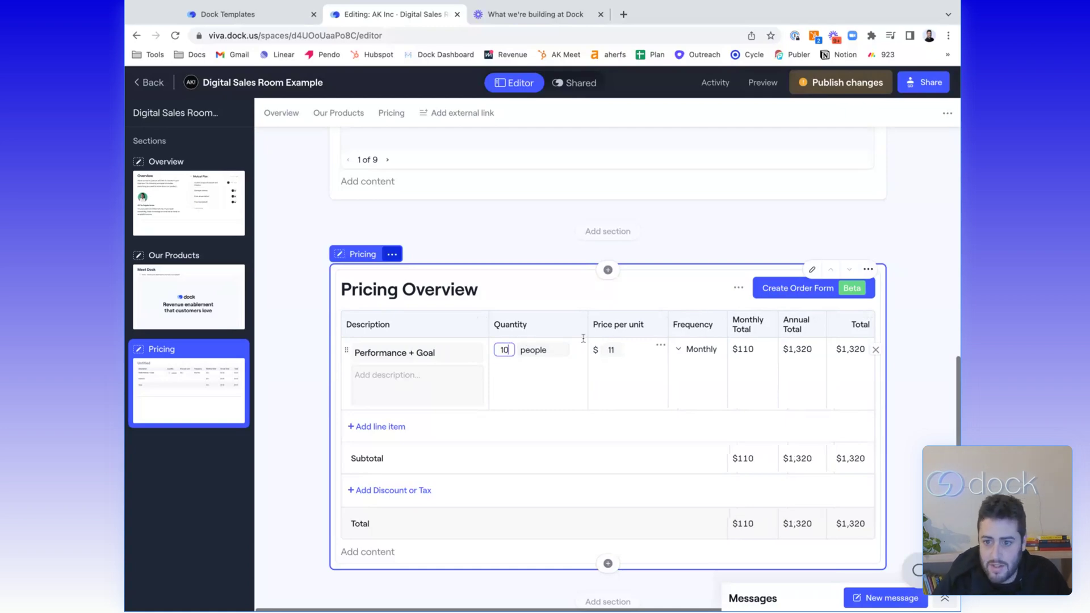
Hide the Total column in the pricing quote table
click(770, 318)
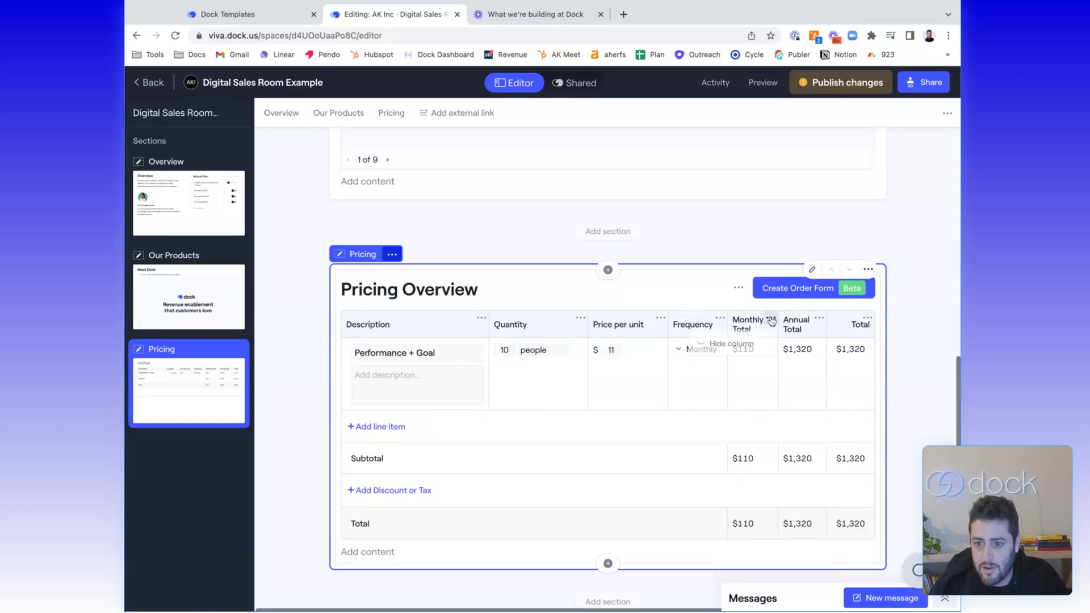
click(867, 318)
click(867, 318)
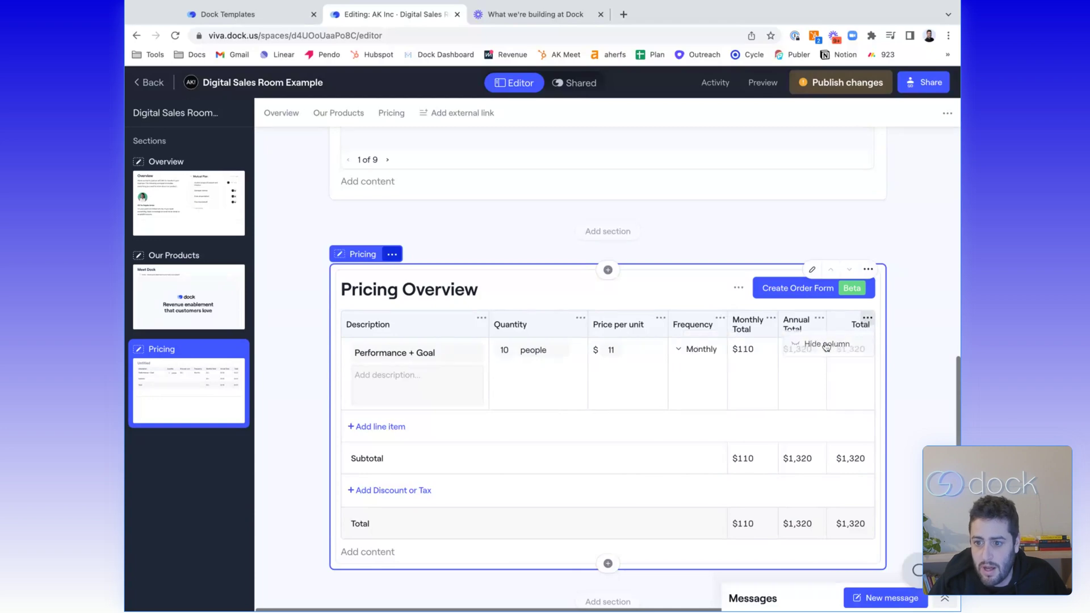
click(809, 344)
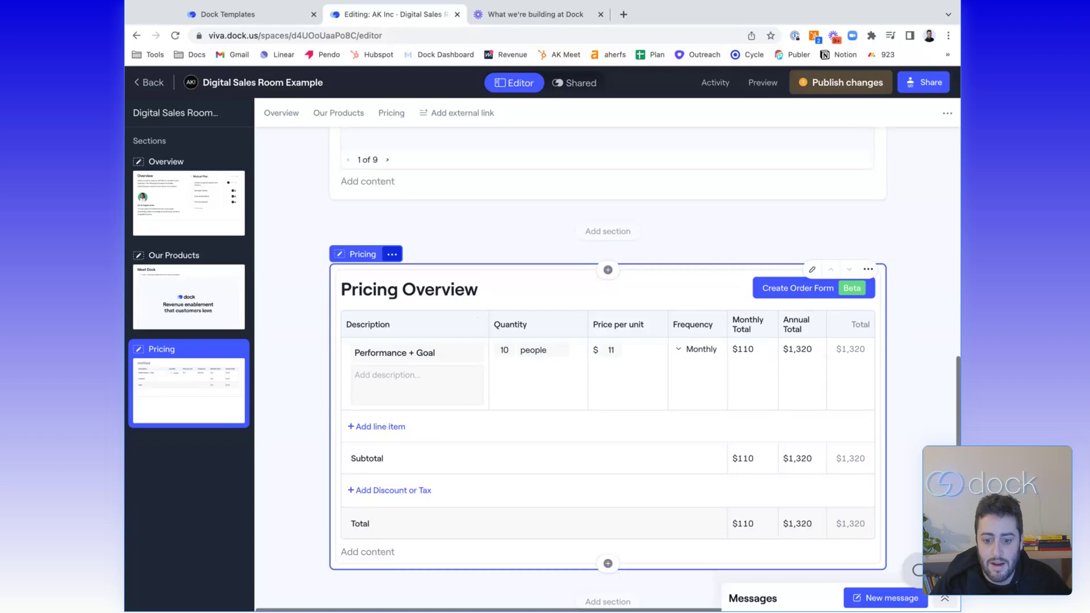
scroll(692, 404, down, 4)
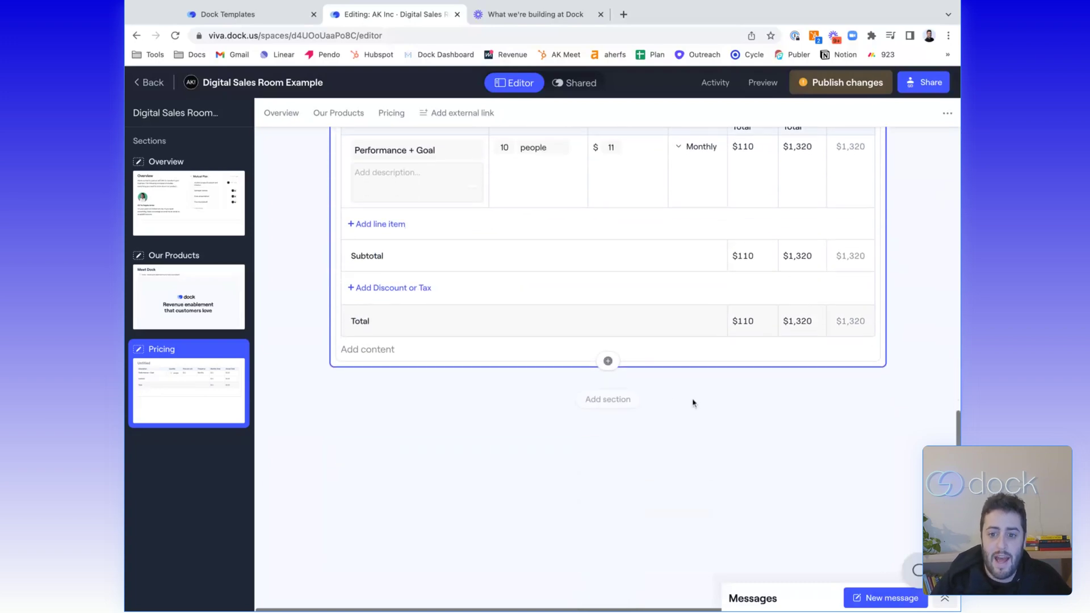
Add the Onboarding Phase One company template to the workspace as an editable section
click(607, 399)
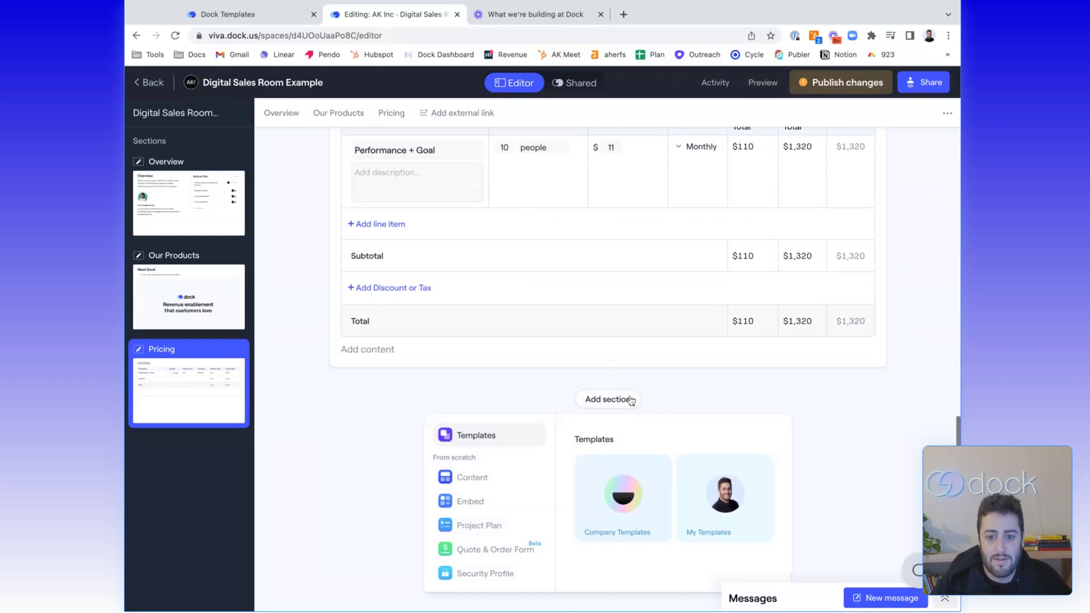
click(660, 509)
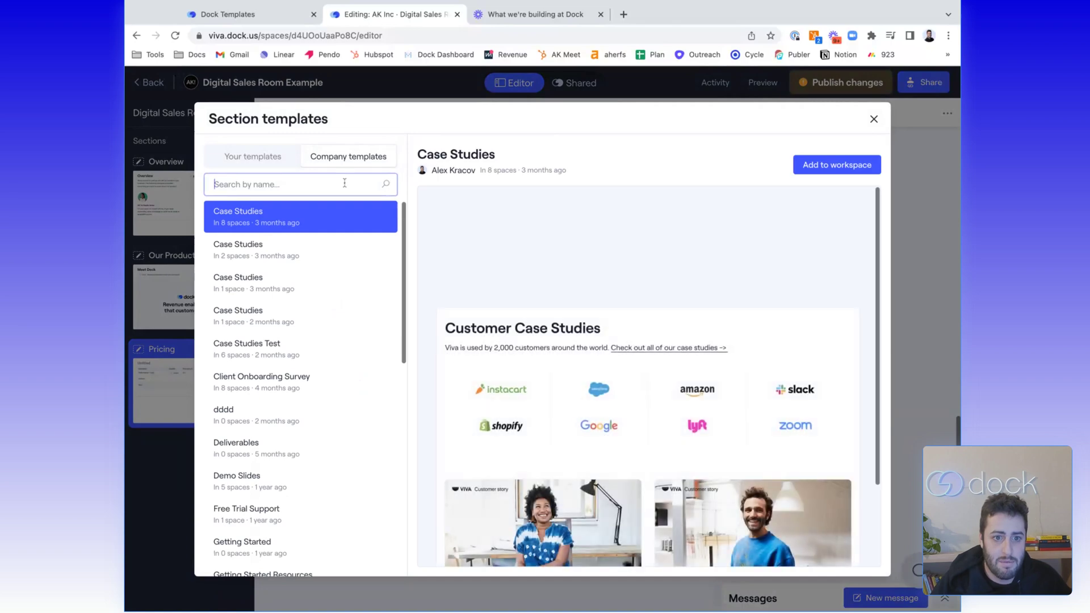
text(onboarding)
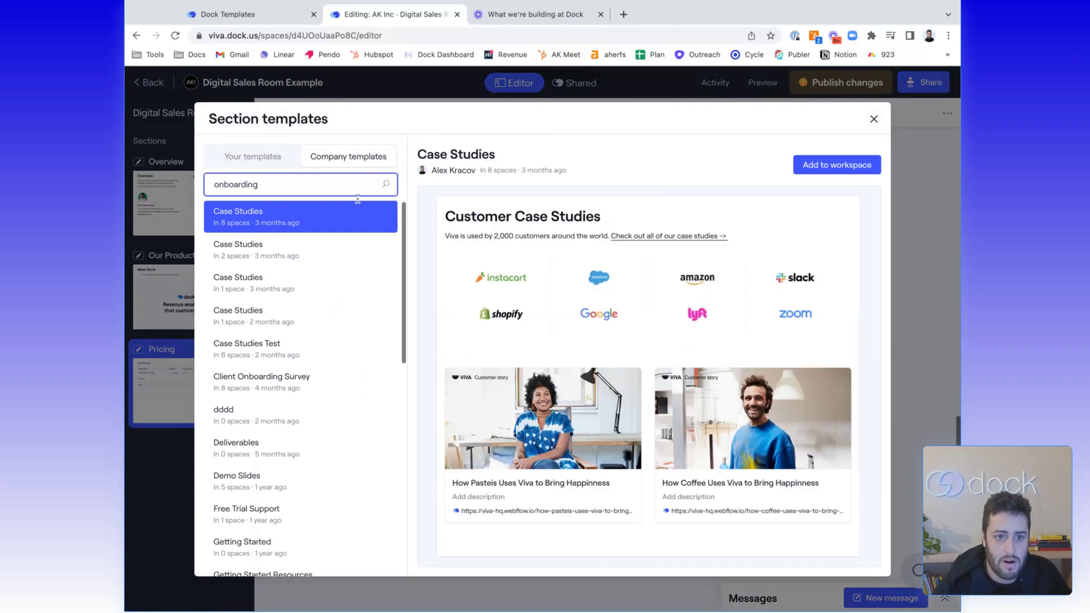
click(323, 281)
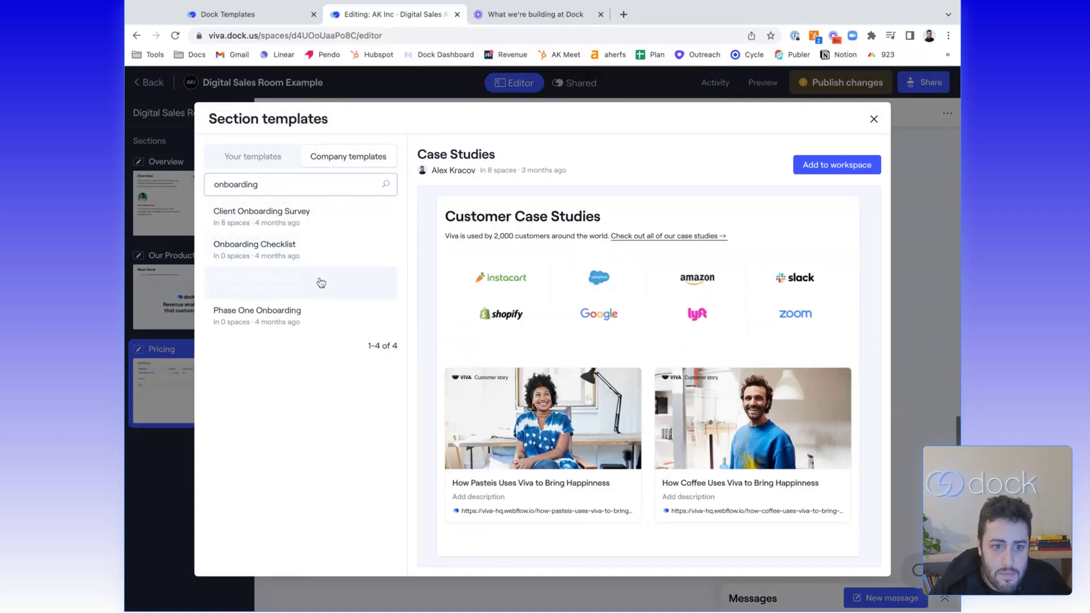
click(822, 168)
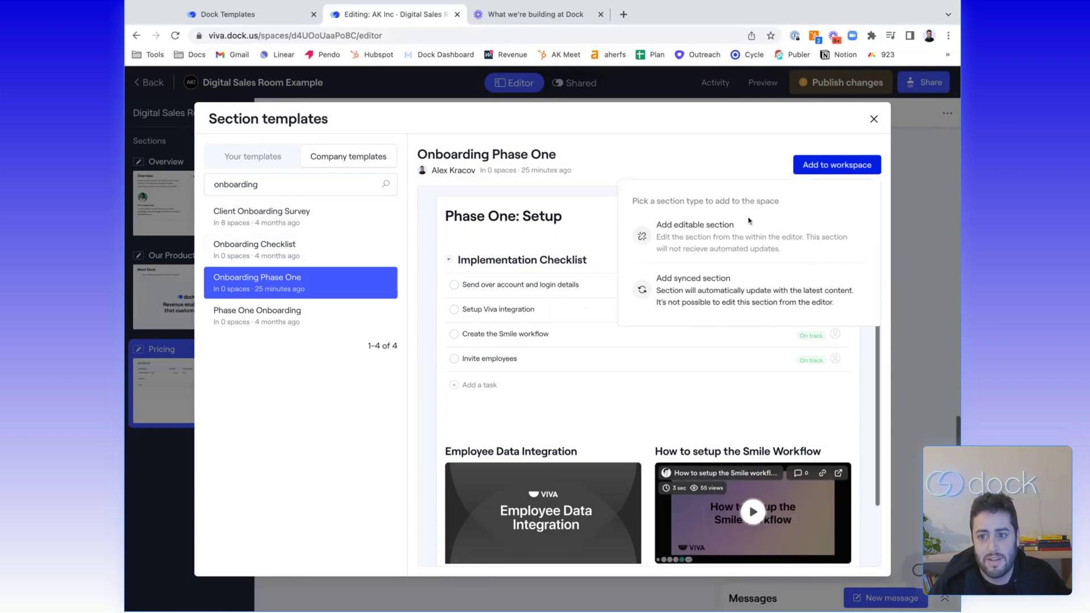
click(718, 238)
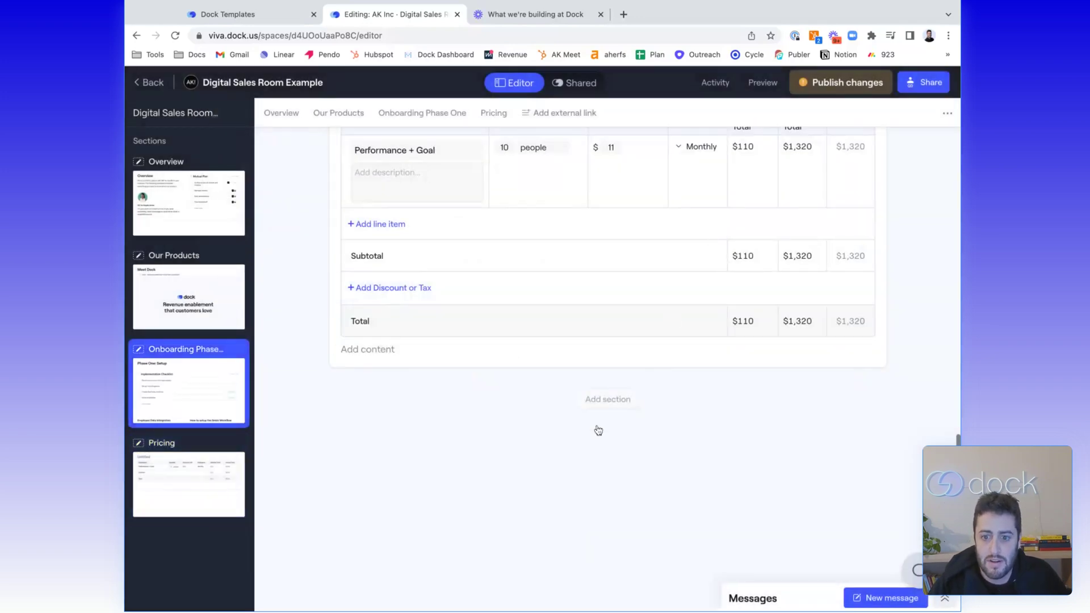
scroll(596, 431, up, 2)
Duplicate the Onboarding Phase One section
scroll(419, 365, up, 10)
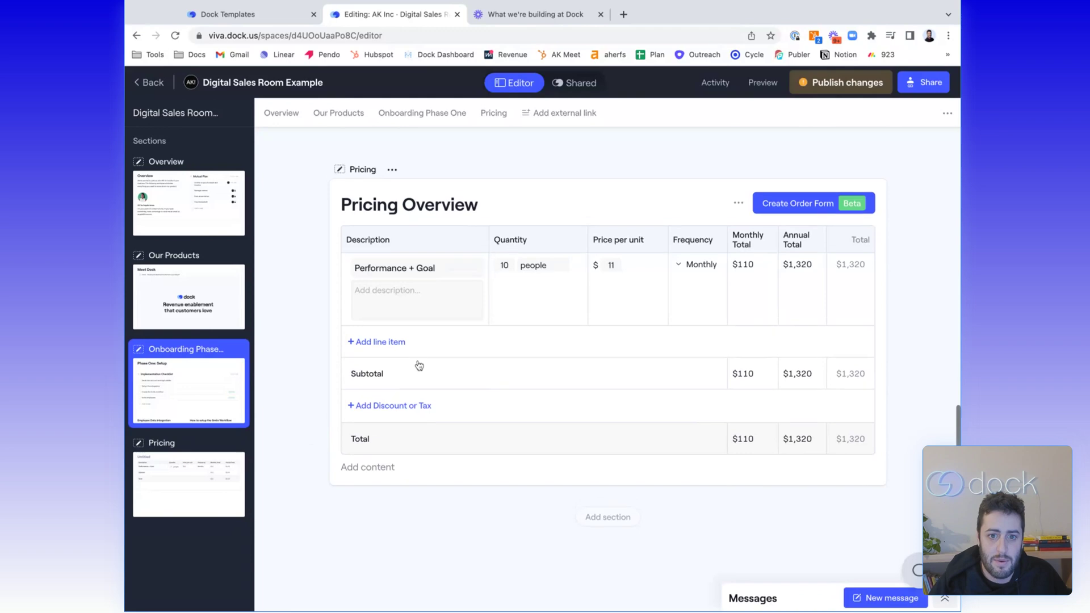
scroll(419, 366, down, 5)
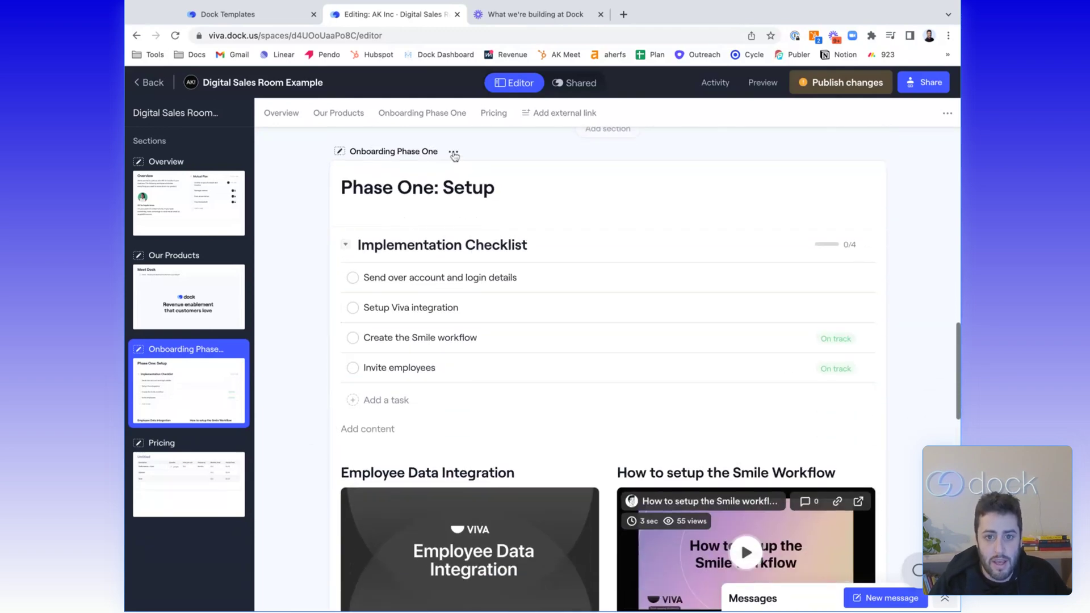
click(453, 153)
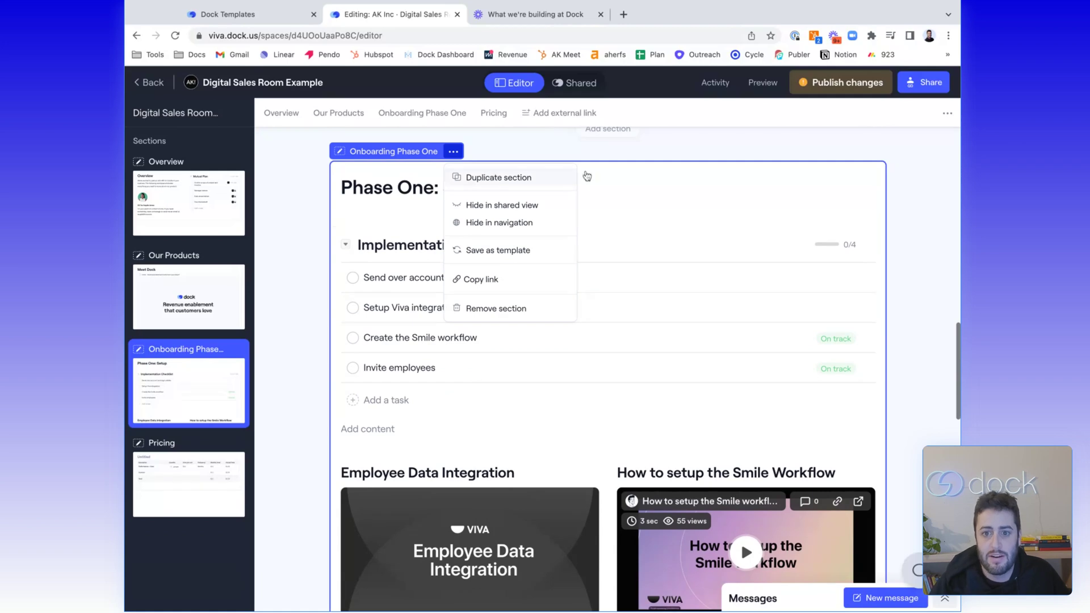
click(498, 177)
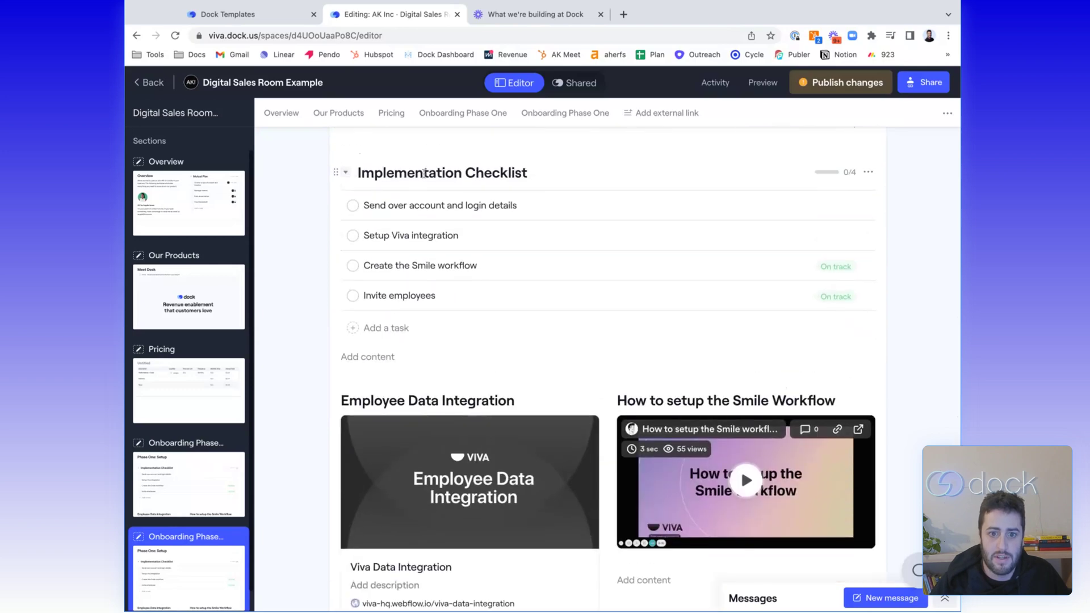
Retitle the copy 'Phase two: Setup' by replacing 'One' with 'two'
double_click(415, 199)
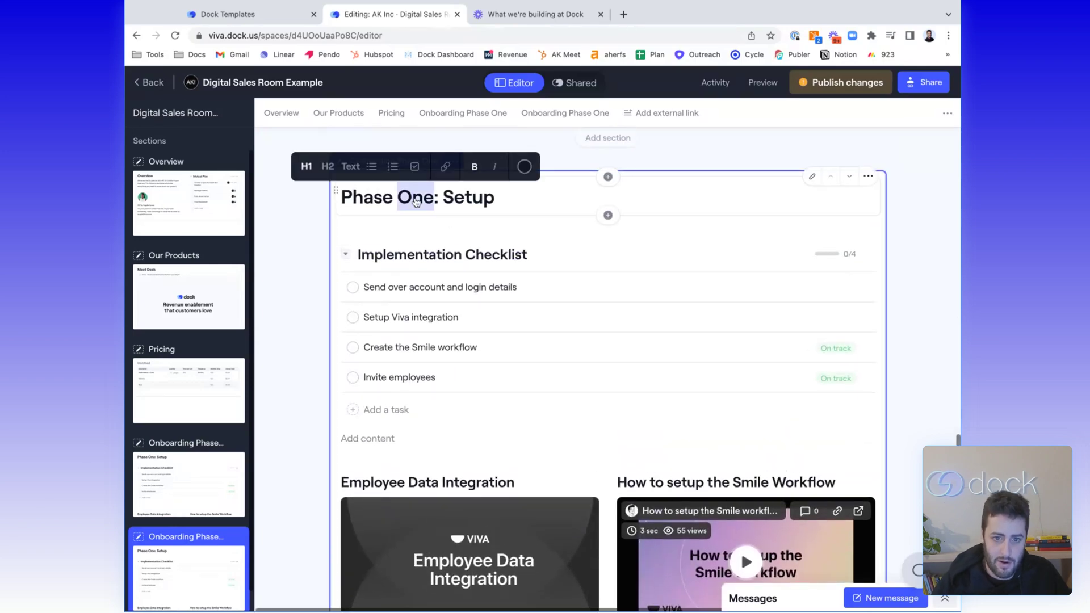
text(two)
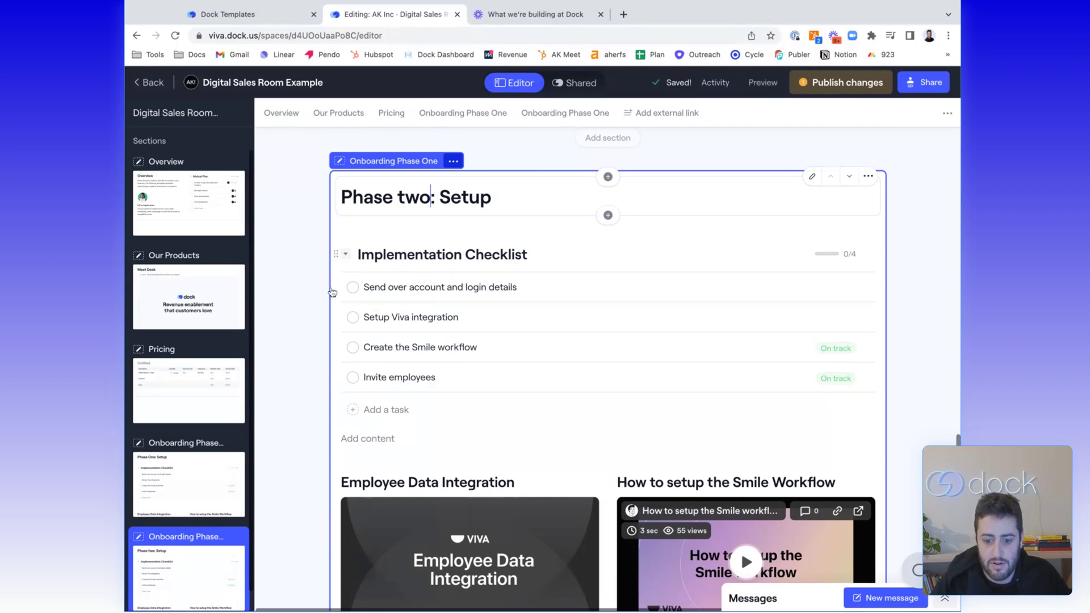
scroll(305, 289, up, 15)
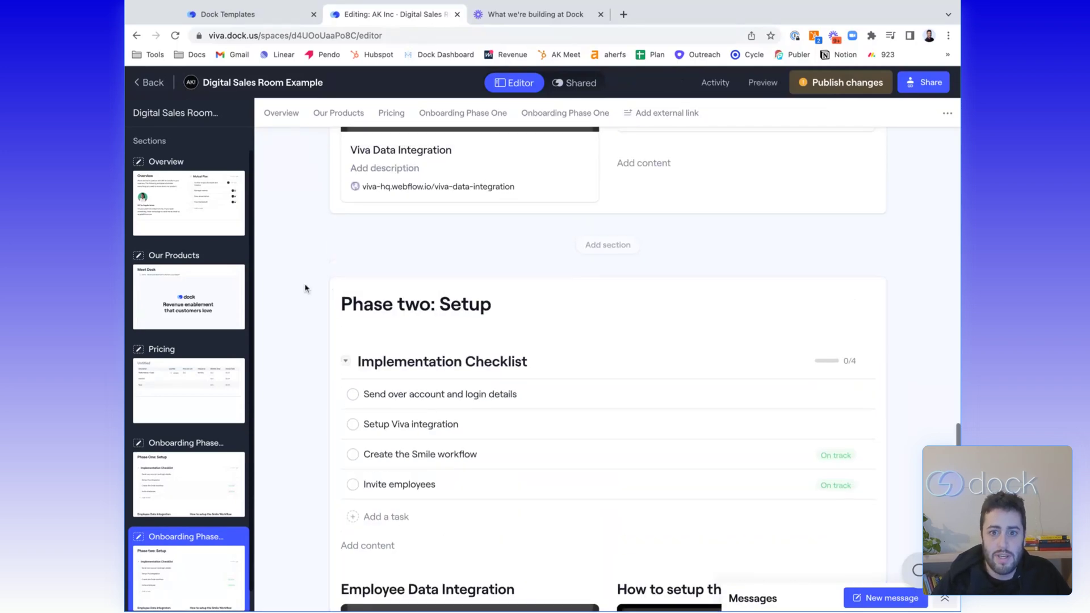
scroll(607, 369, up, 20)
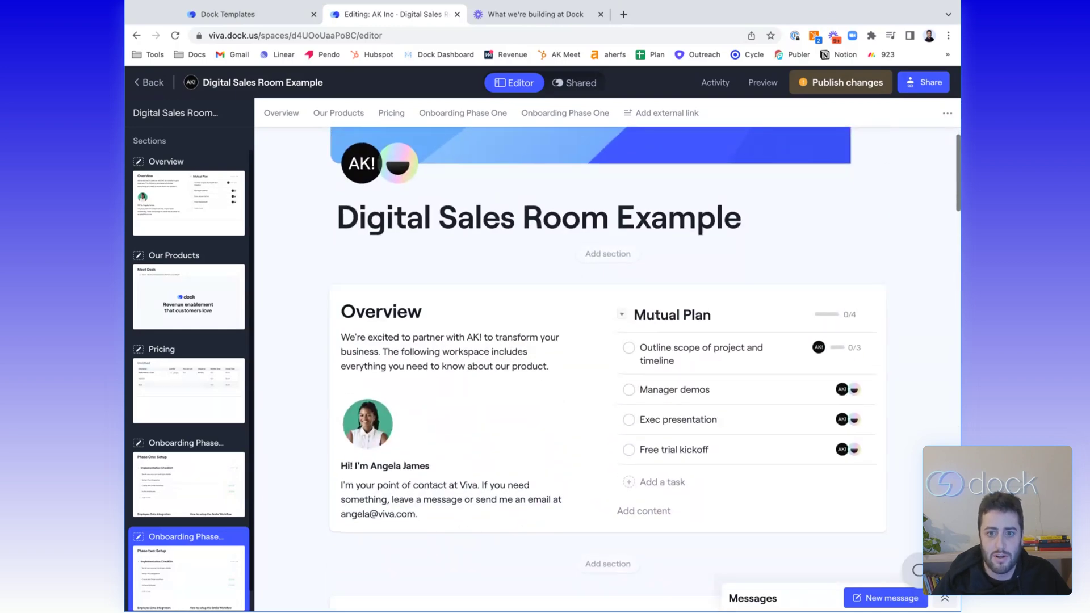
Publish the Digital Sales Room Example changes and dismiss the success message
scroll(608, 361, down, 1)
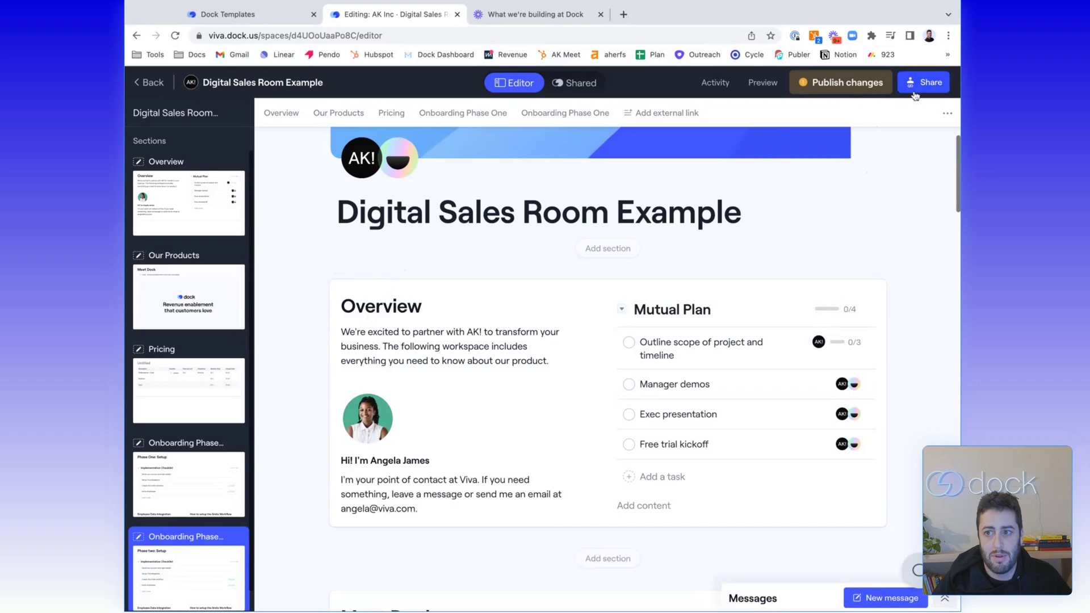
click(854, 90)
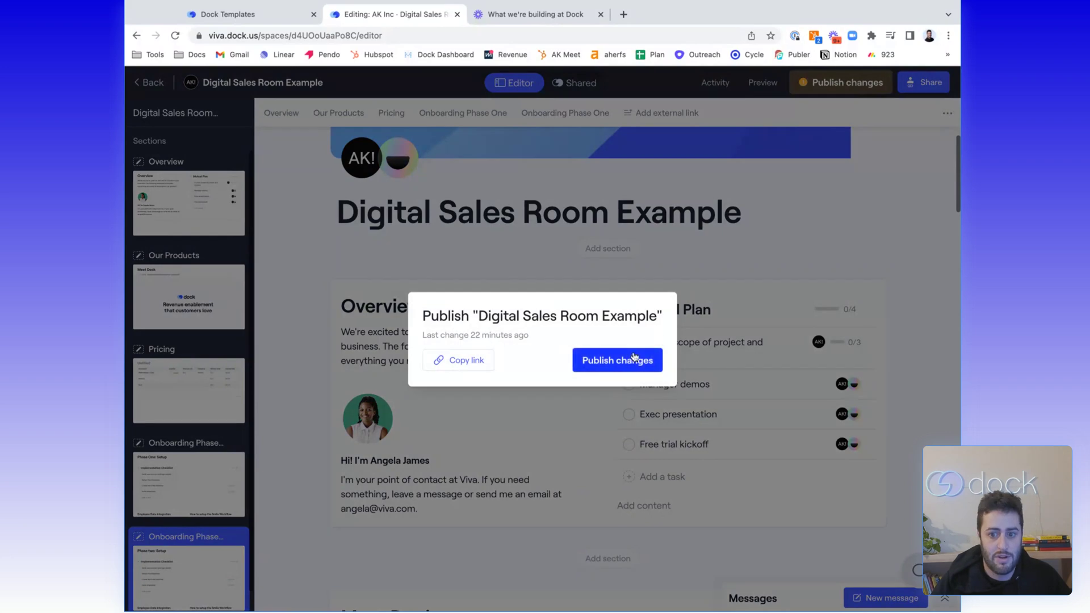
click(634, 358)
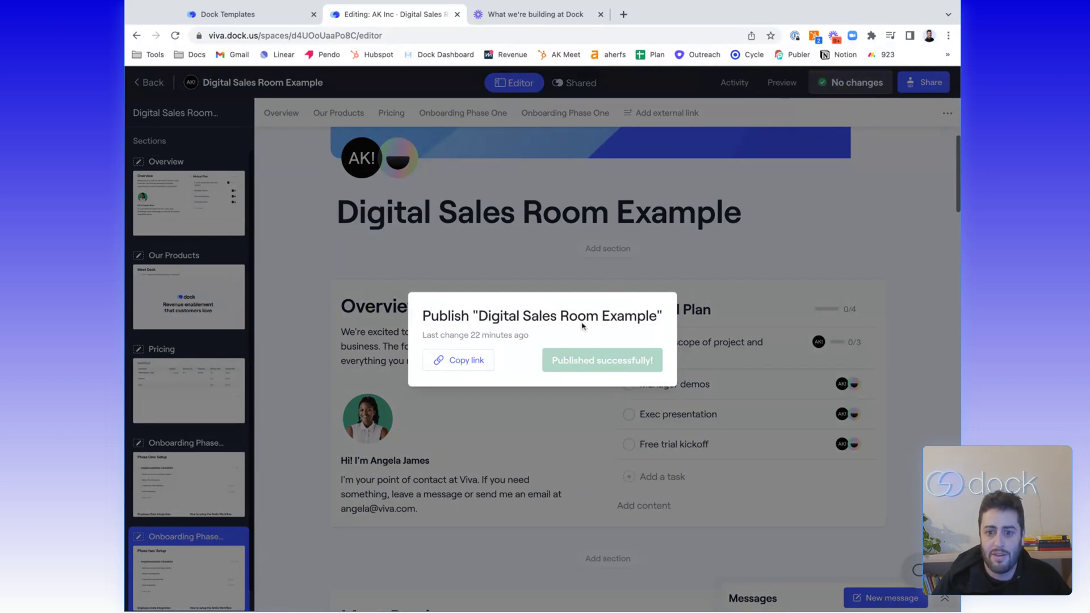
click(519, 258)
click(576, 85)
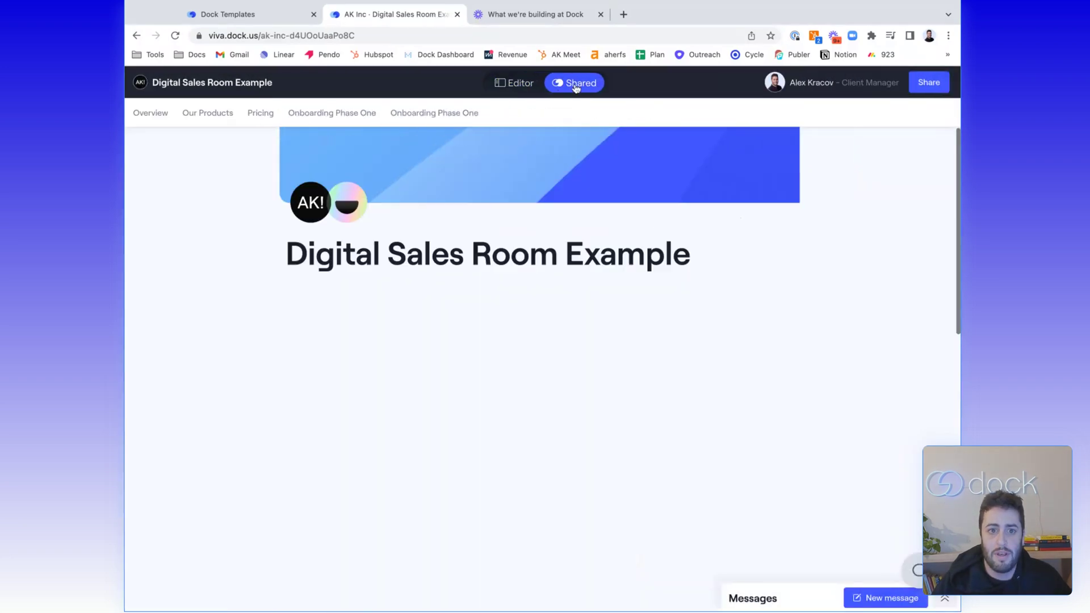
scroll(276, 305, down, 2)
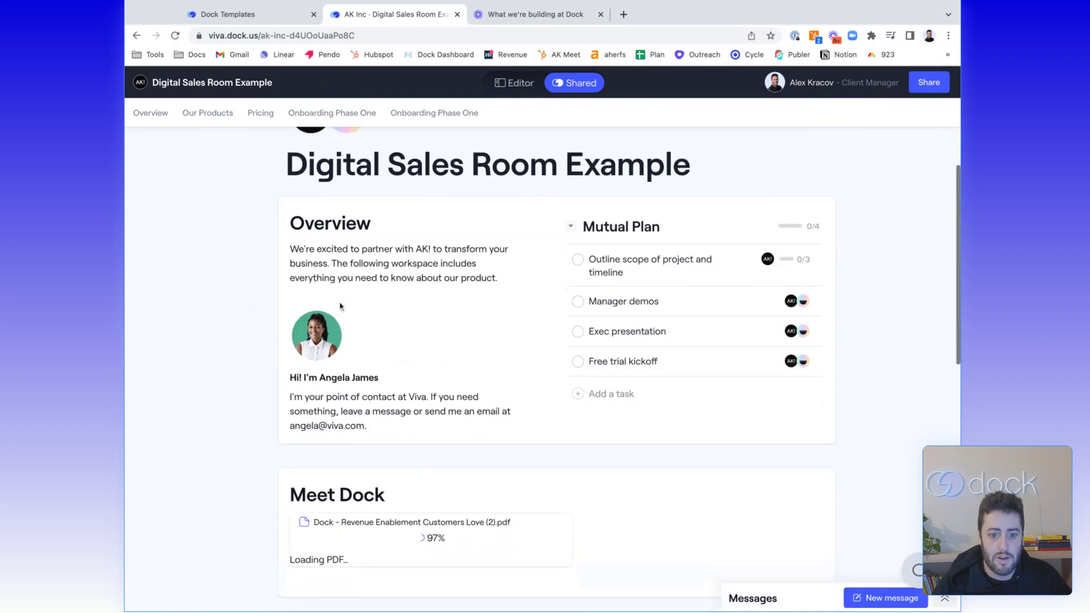
scroll(340, 306, down, 10)
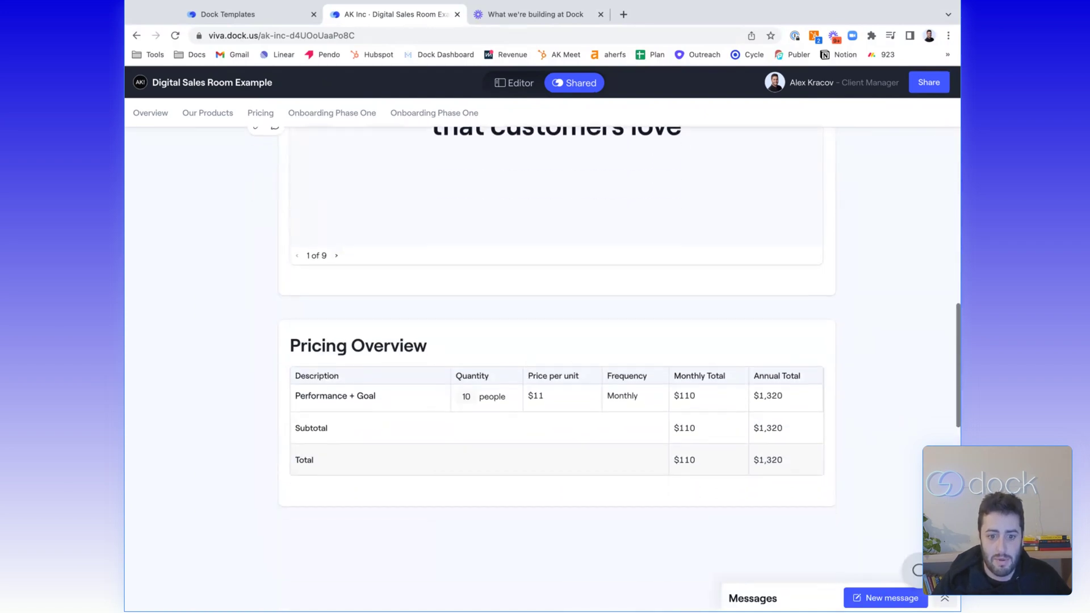
scroll(556, 363, down, 5)
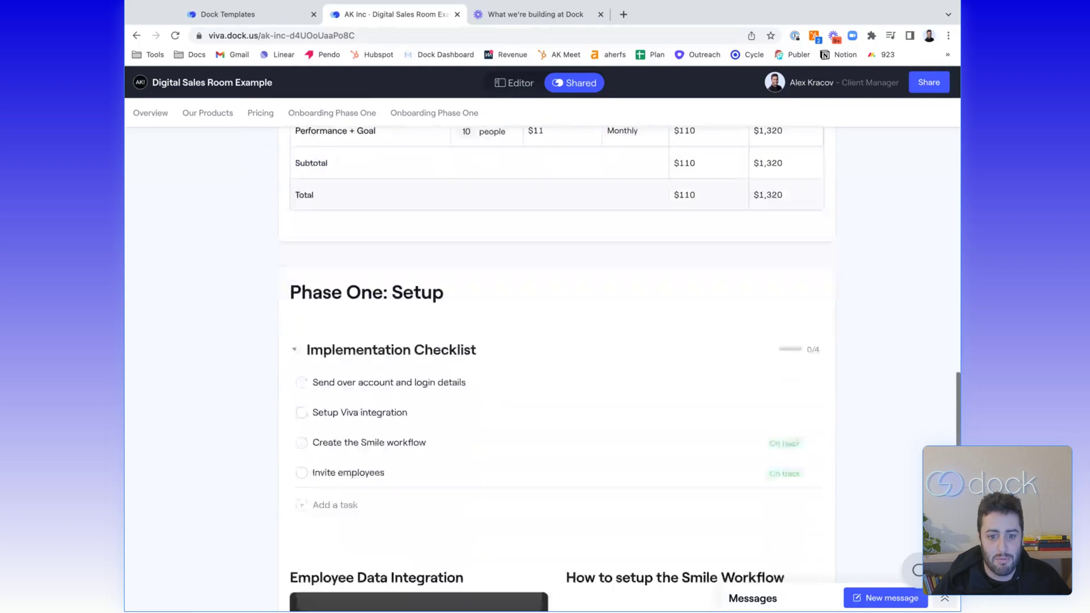
scroll(557, 369, down, 1)
scroll(595, 75, up, 15)
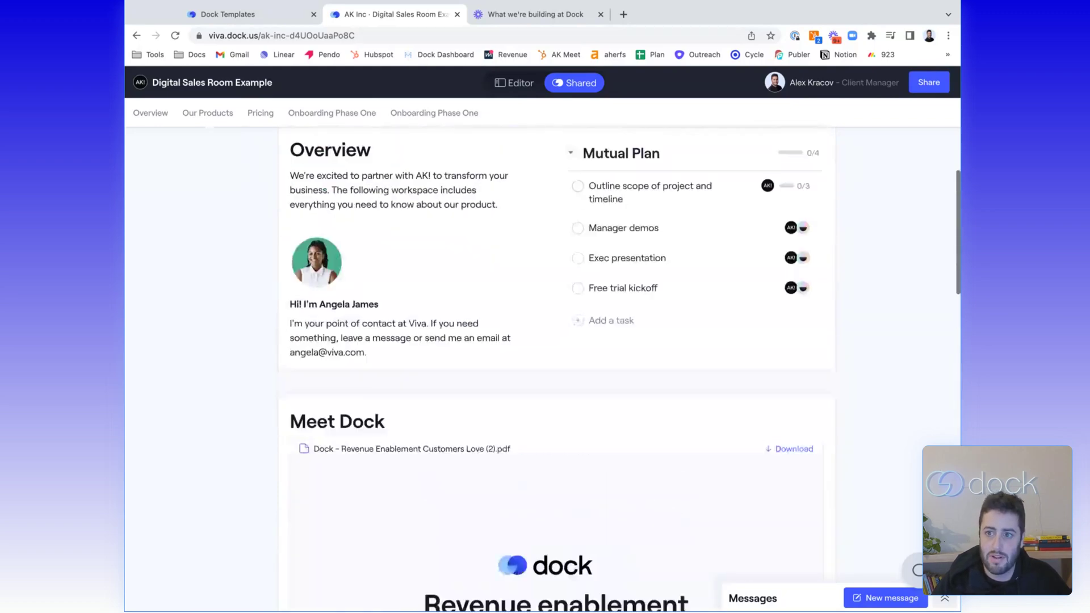
click(590, 80)
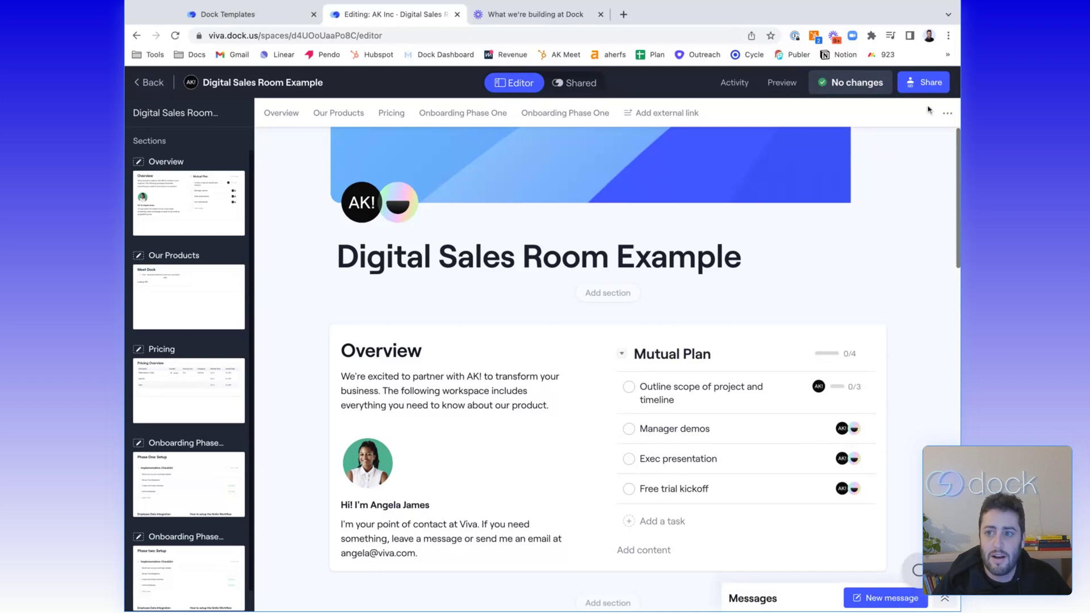
Share the workspace with a colleague's email address as collaborator, with Notify people turned off
click(908, 87)
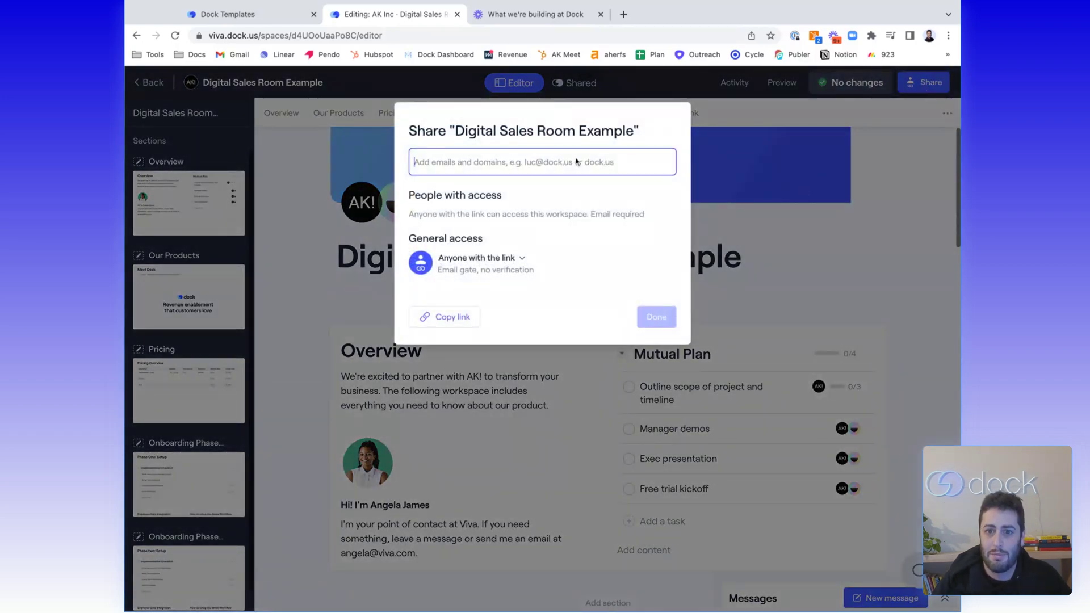
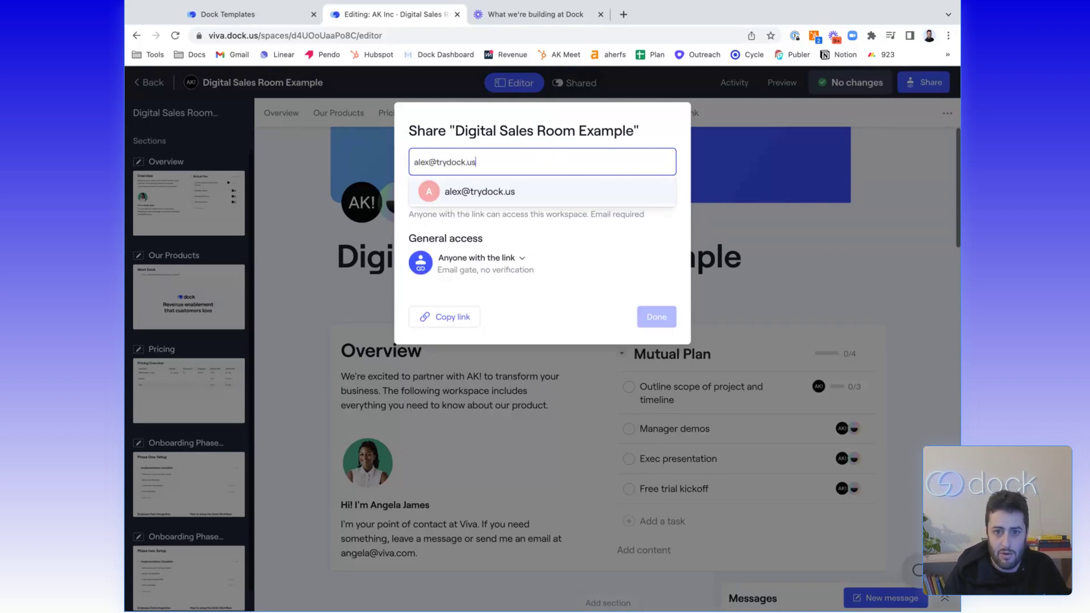
click(436, 203)
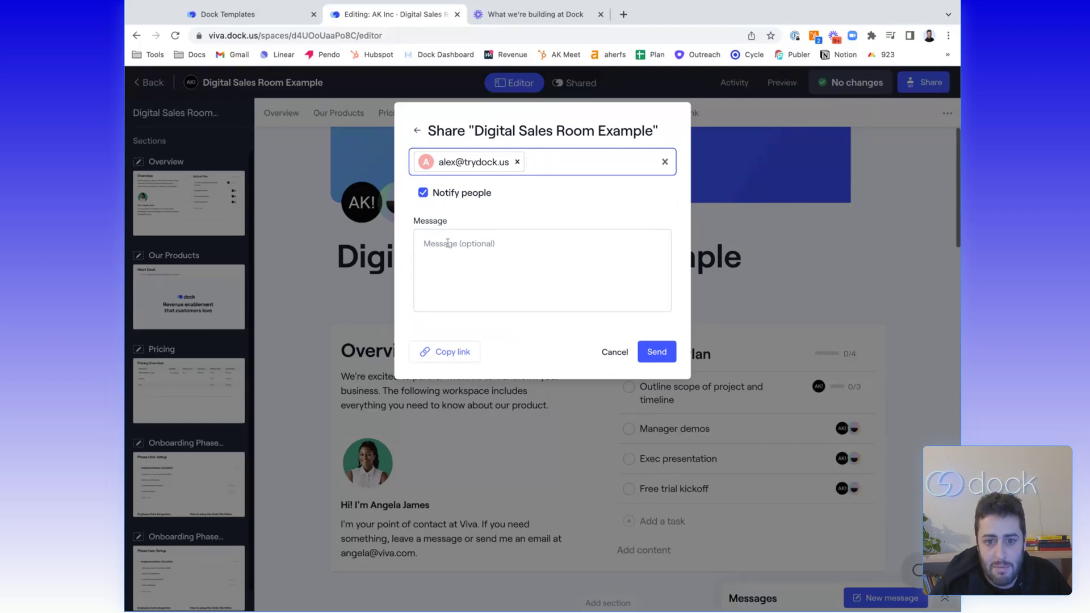
click(423, 192)
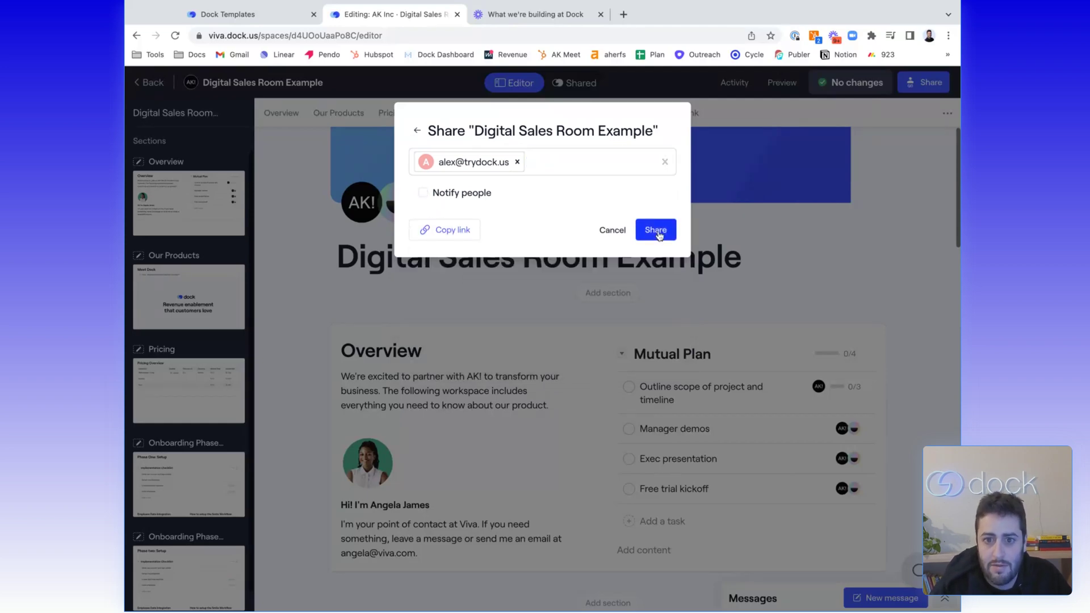
click(656, 230)
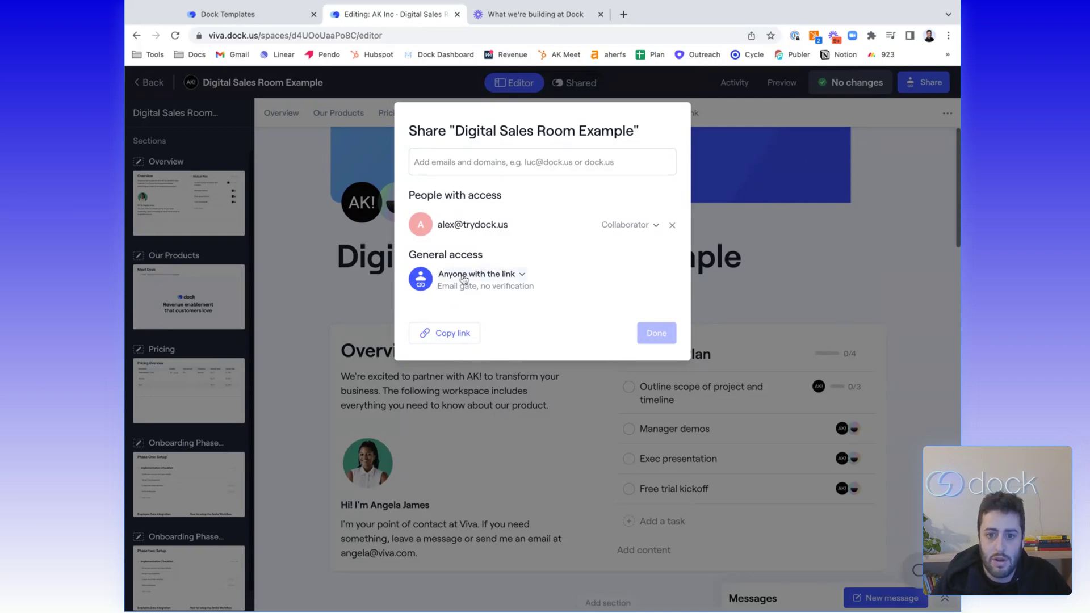
Set general access to 'Turn into a landing page' so no email is required
click(464, 279)
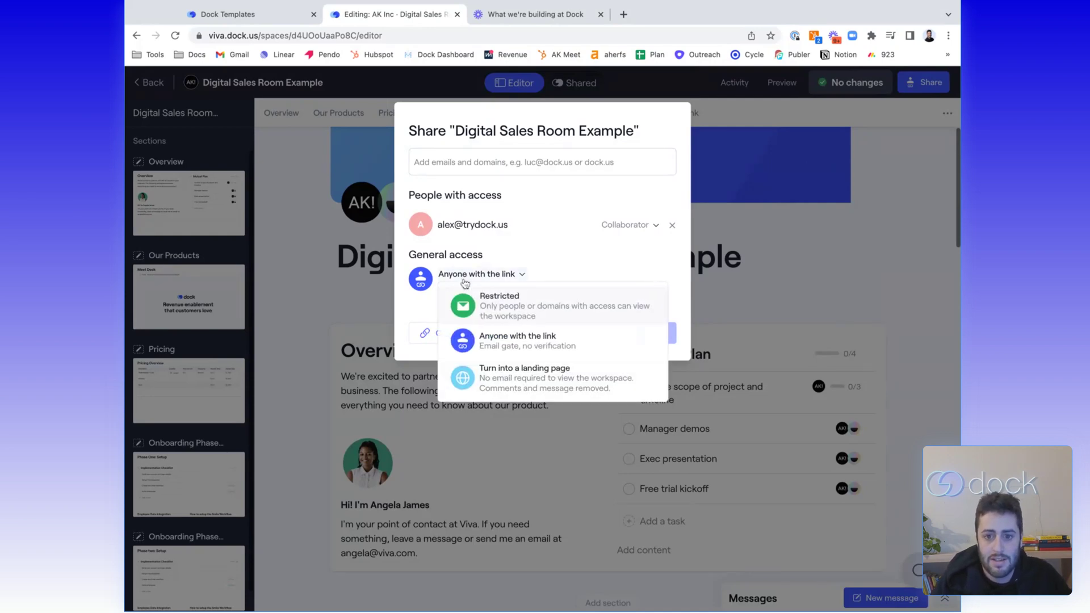
click(490, 310)
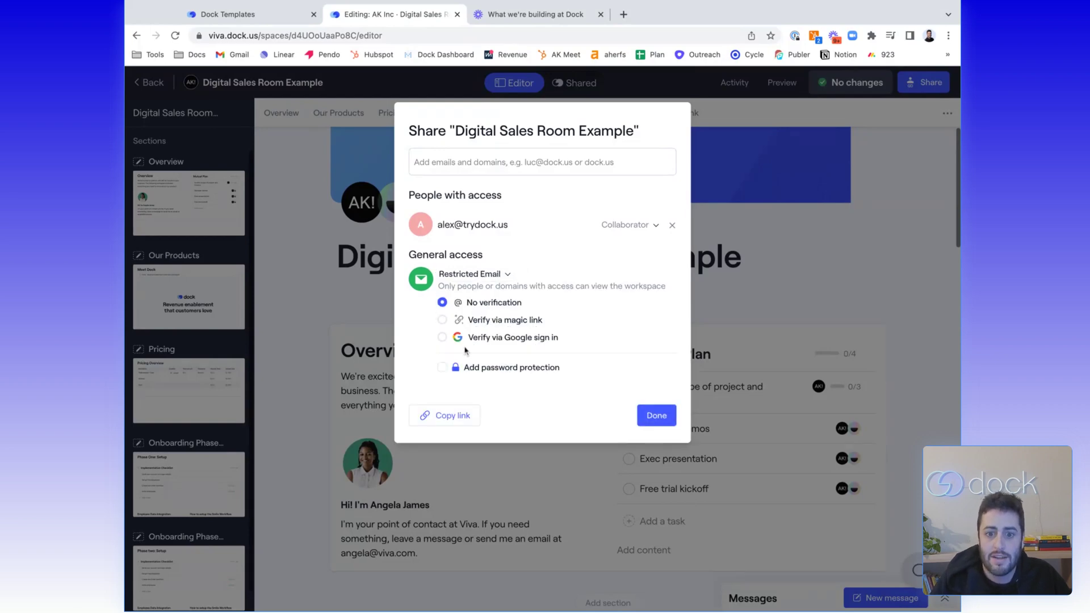
click(481, 276)
click(521, 387)
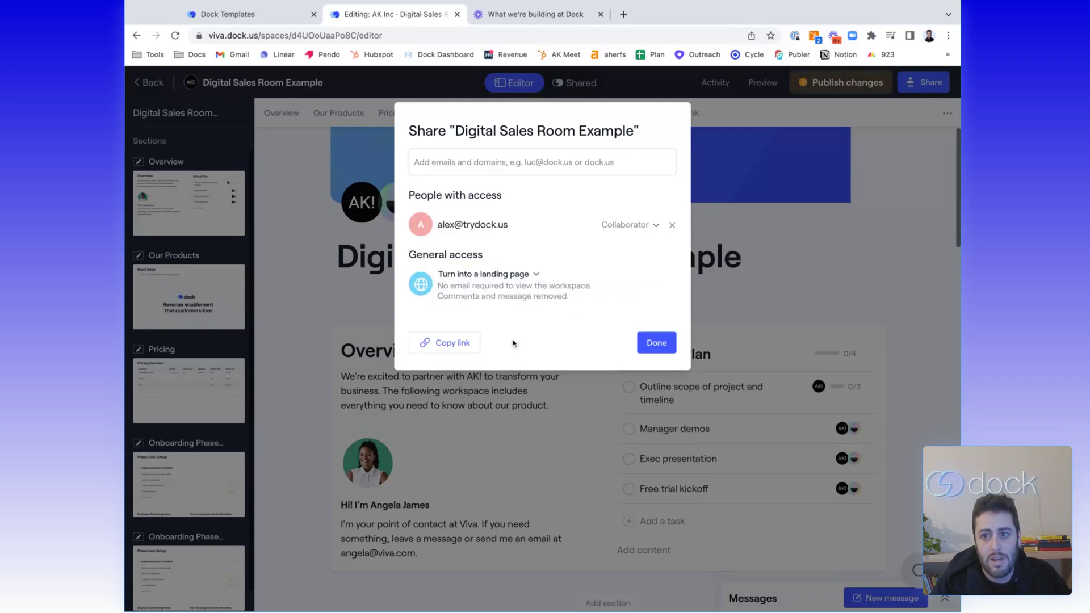